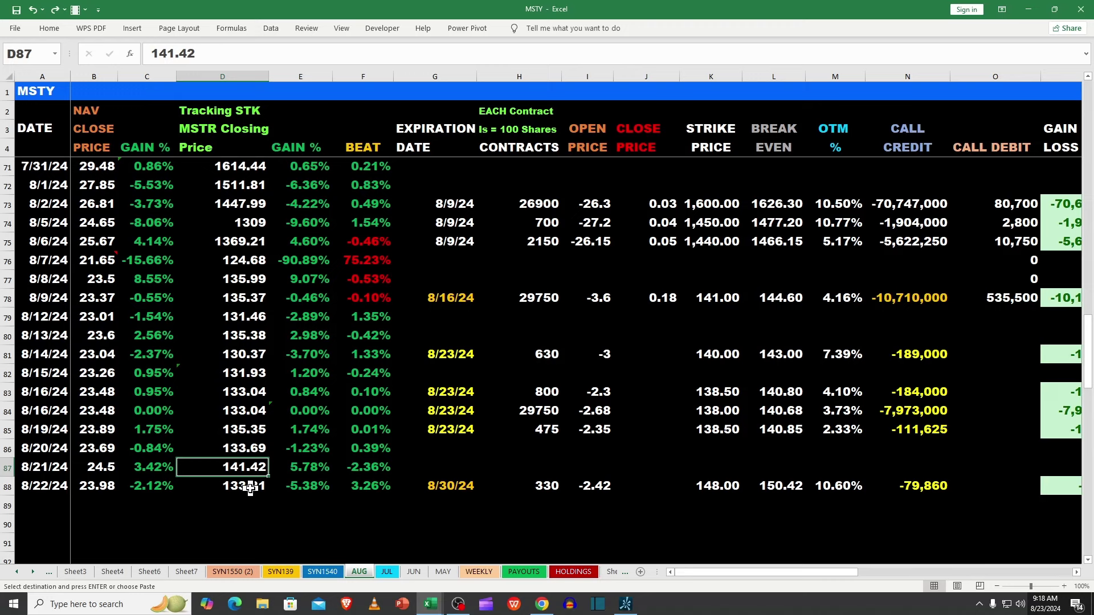
# Review the 8/22/24 row of the AUG sheet, from the MSTR closing price across to the outstanding MSTY shares
pyautogui.click(249, 488)
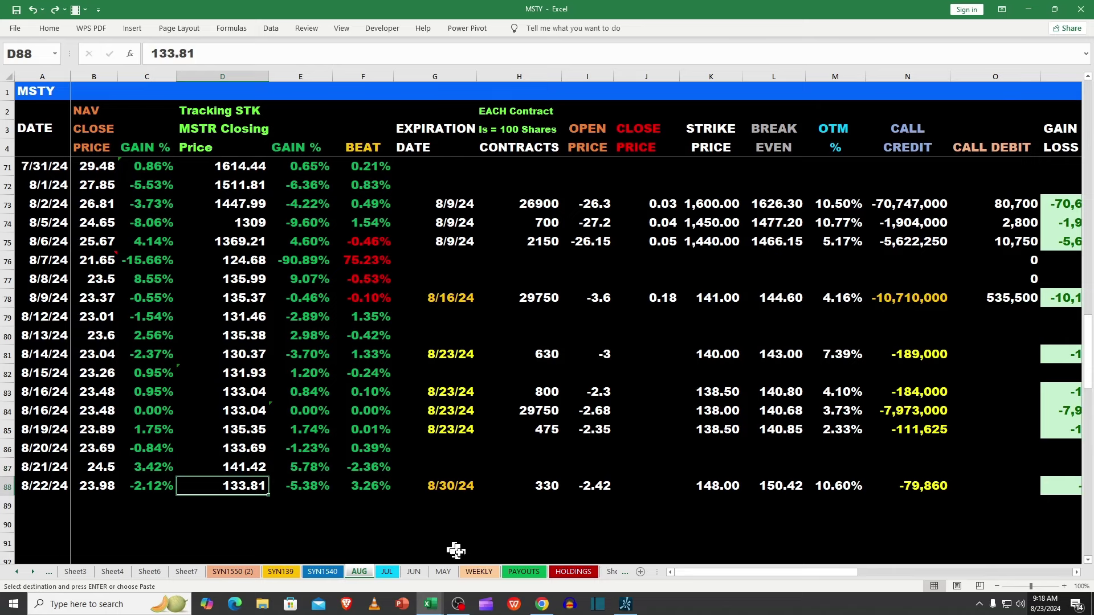
pyautogui.click(313, 516)
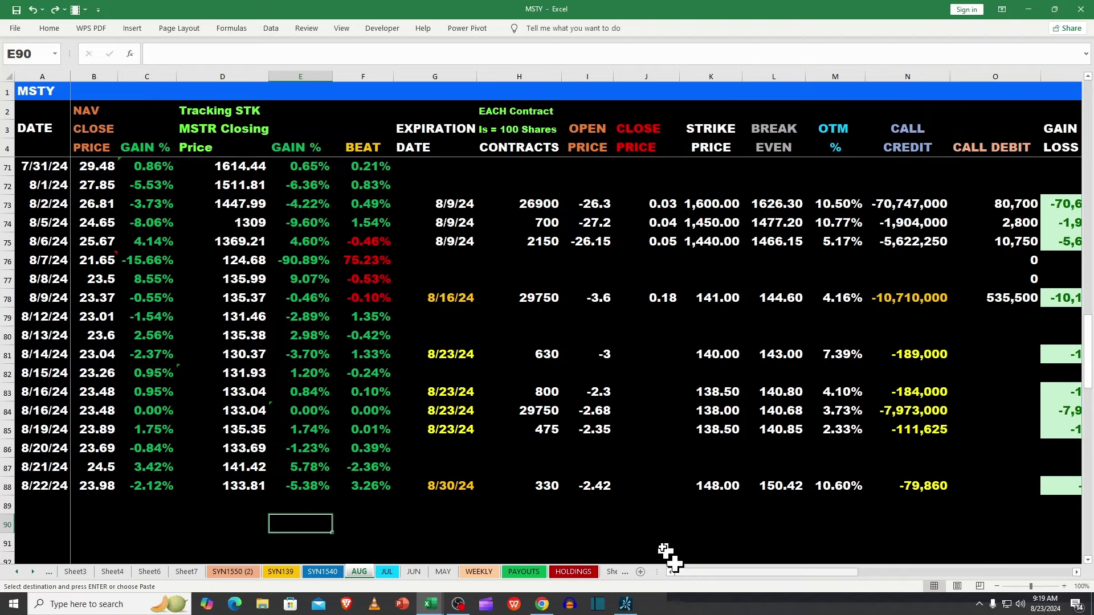
pyautogui.moveTo(721, 569); pyautogui.dragTo(782, 579)
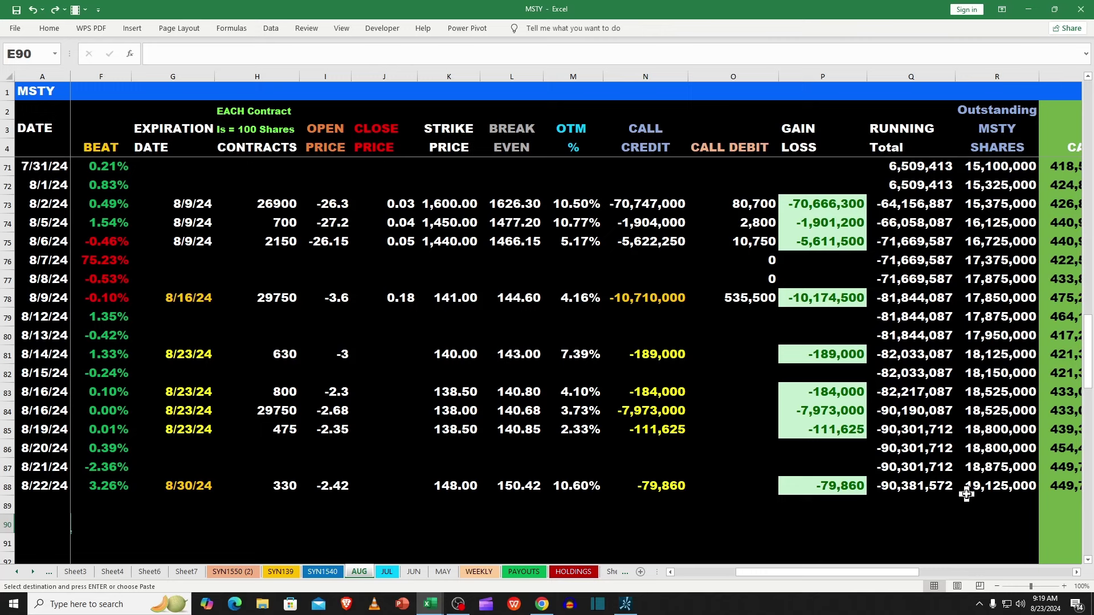
pyautogui.moveTo(780, 573); pyautogui.dragTo(721, 572)
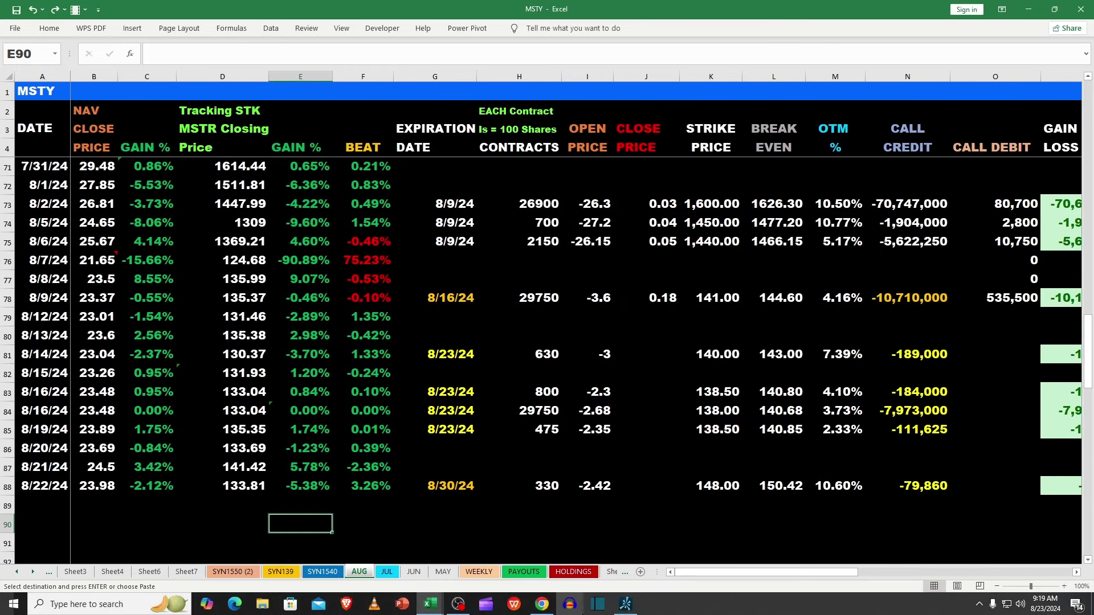
# Widen column C in the Yieldmax_intraday_8_22 workbook to show the full option symbols, and review the MSTY trades and their prices
pyautogui.moveTo(1093, 34); pyautogui.dragTo(702, 100)
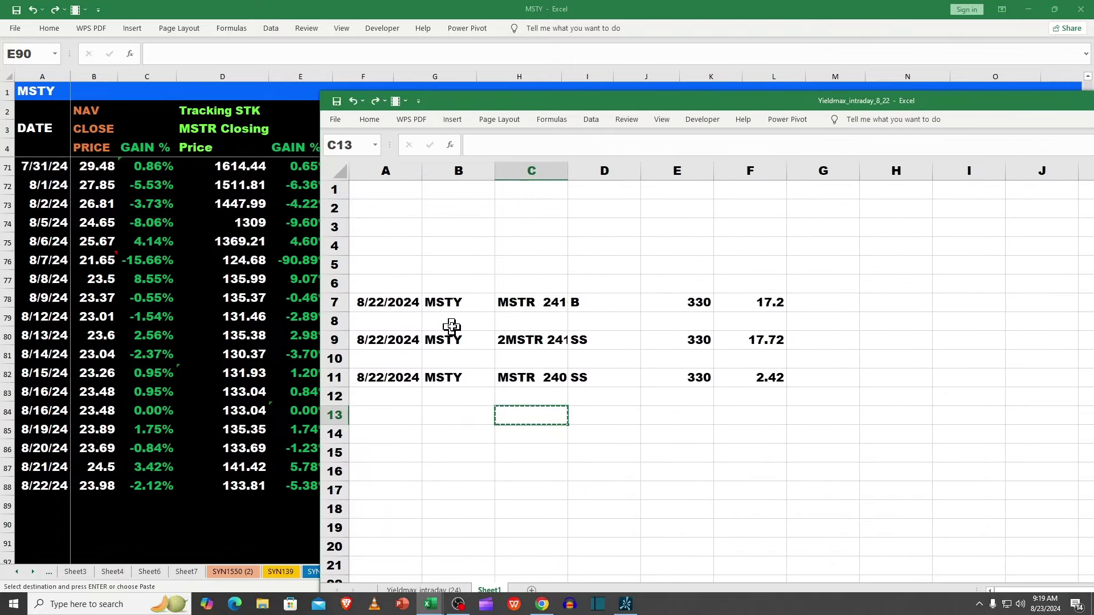
pyautogui.moveTo(567, 166); pyautogui.dragTo(712, 168)
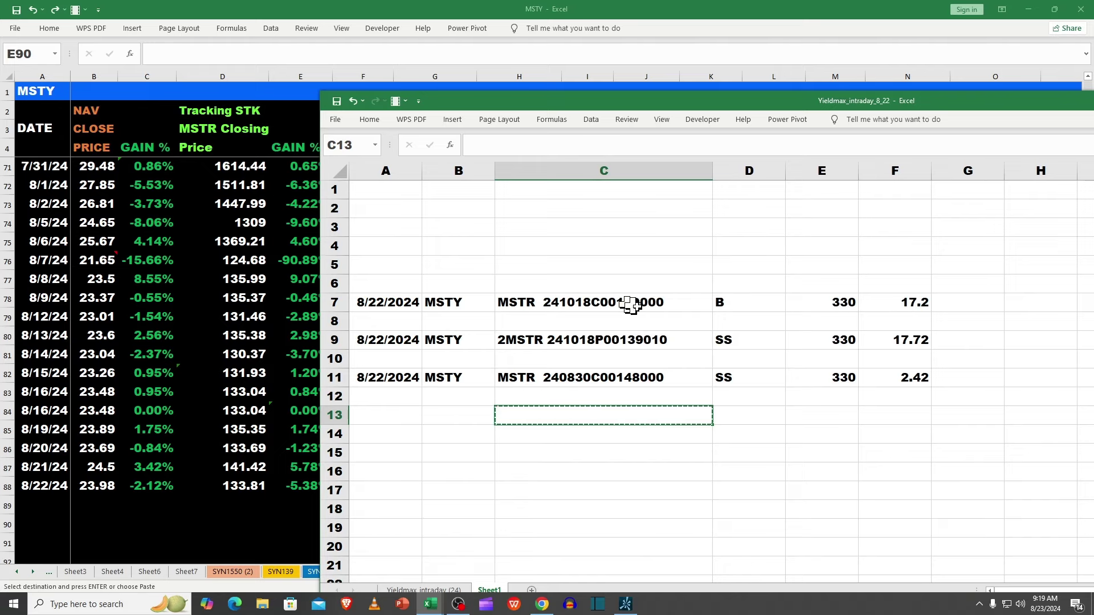
pyautogui.click(906, 300)
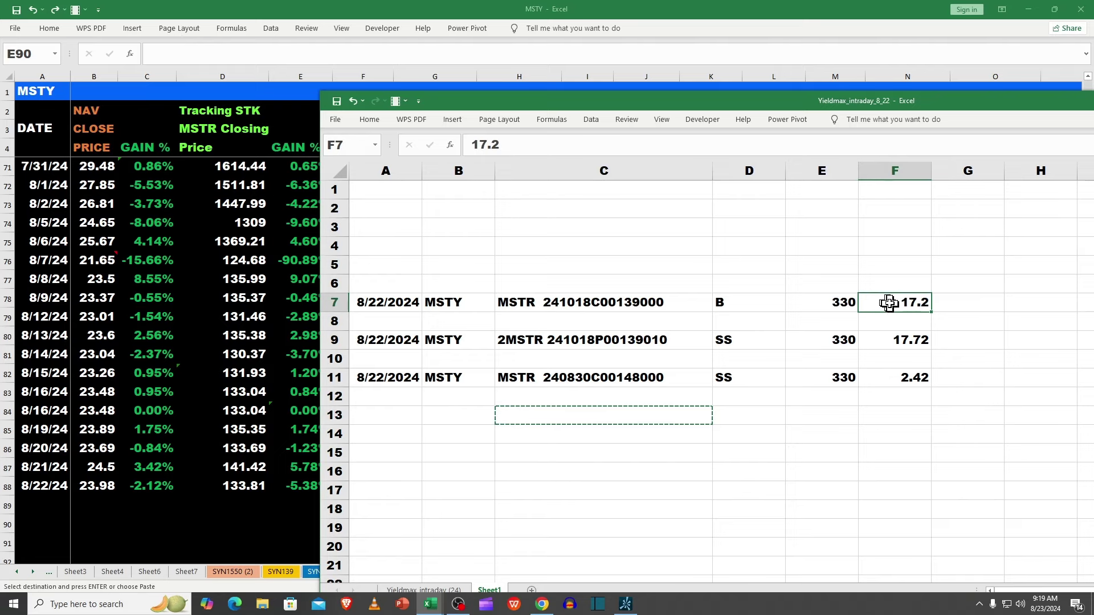
pyautogui.click(903, 343)
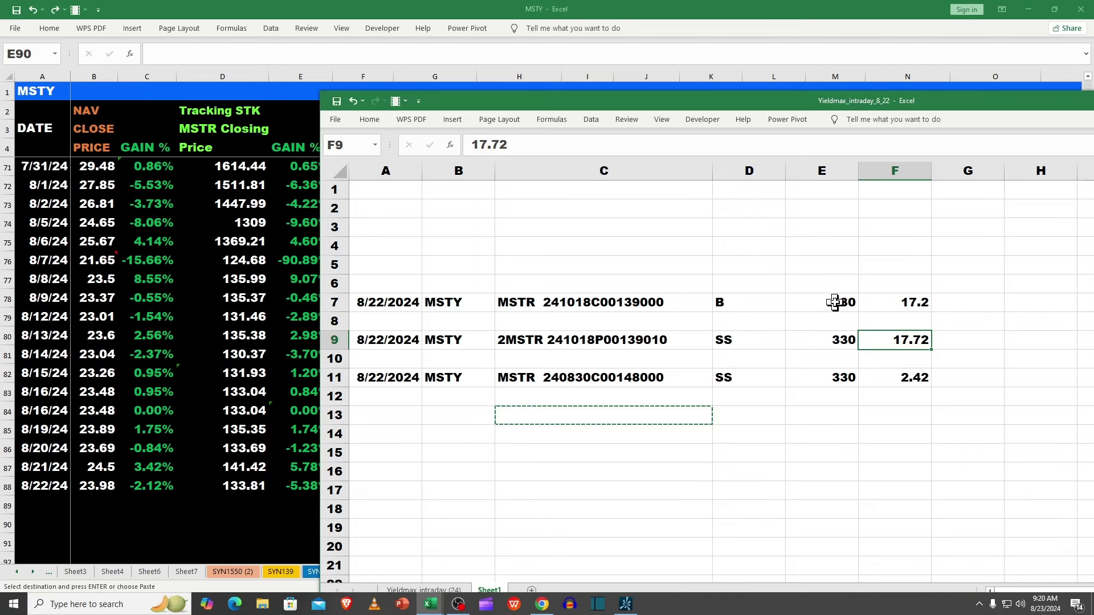
pyautogui.click(908, 305)
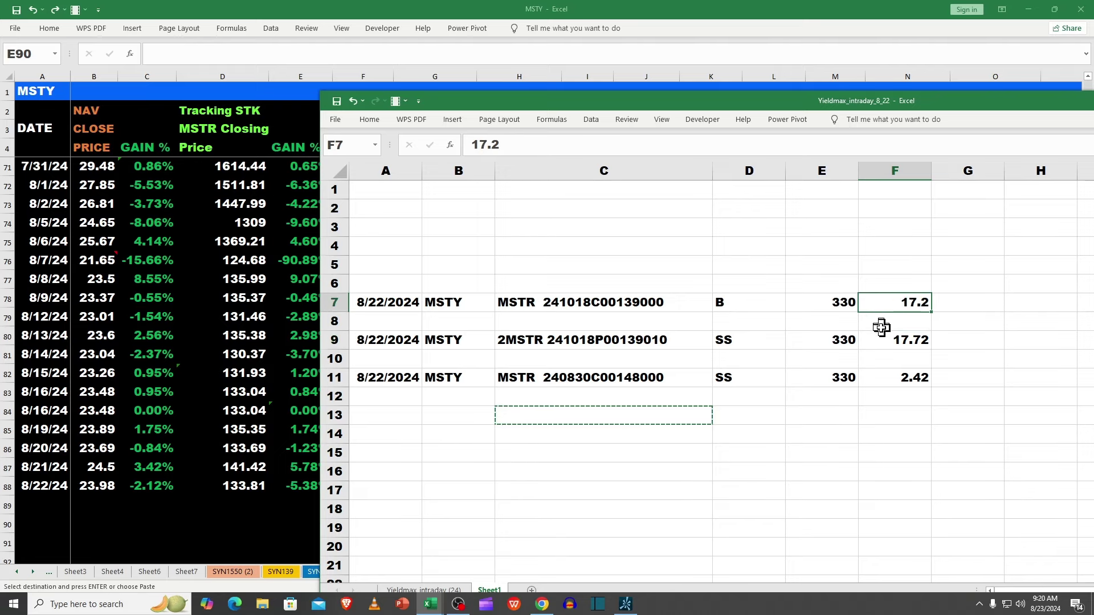
pyautogui.click(911, 344)
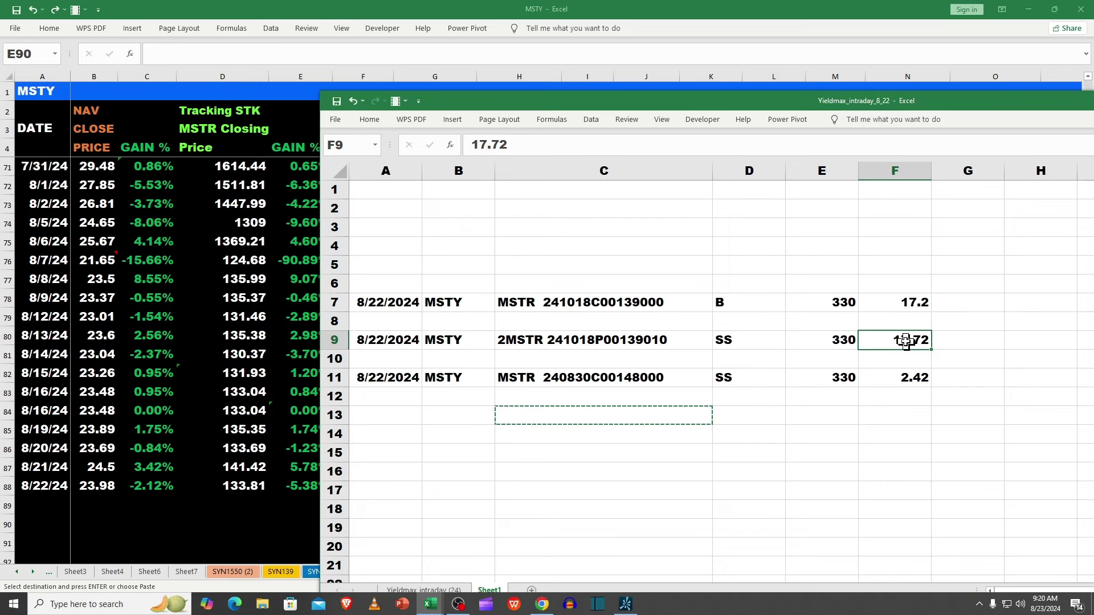
pyautogui.click(608, 379)
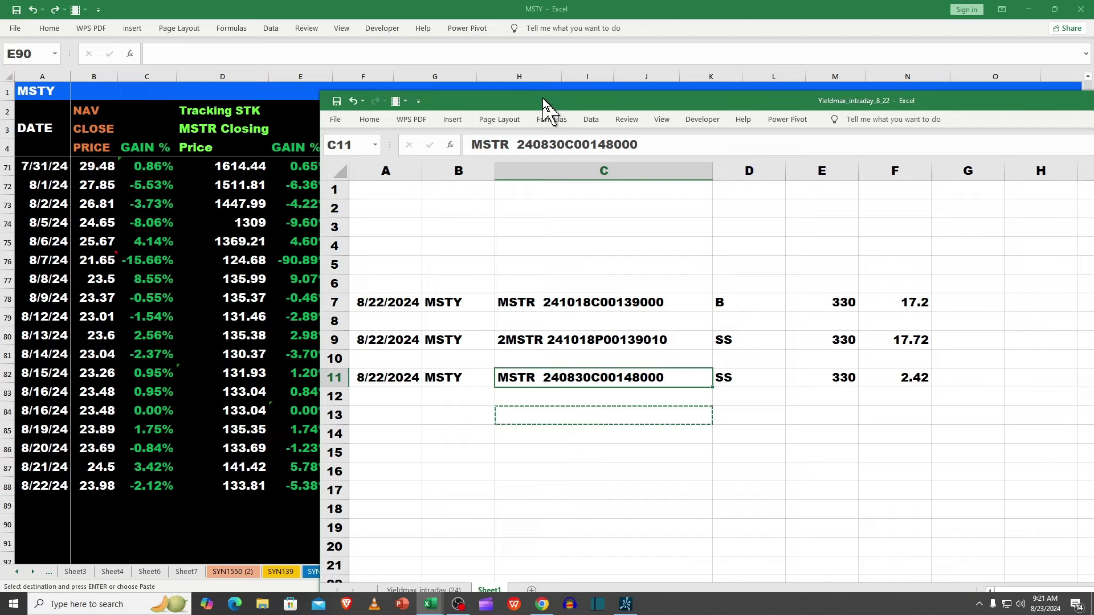
# Switch to the SYN139 sheet of the MSTY workbook and review its trade entries and monthly profit totals
pyautogui.moveTo(543, 98); pyautogui.dragTo(1093, 97)
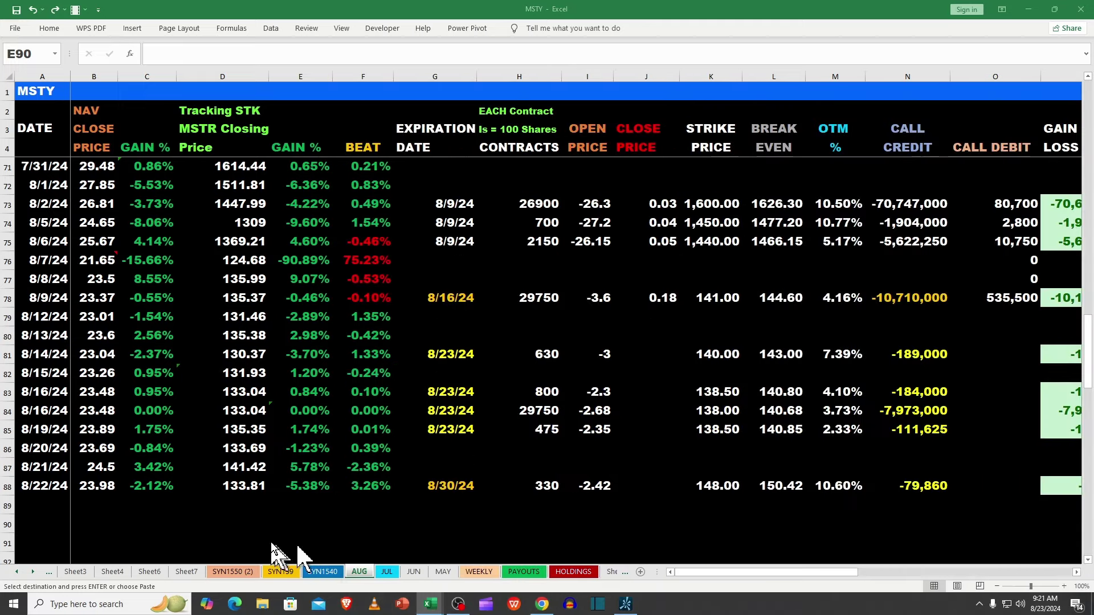
pyautogui.click(281, 573)
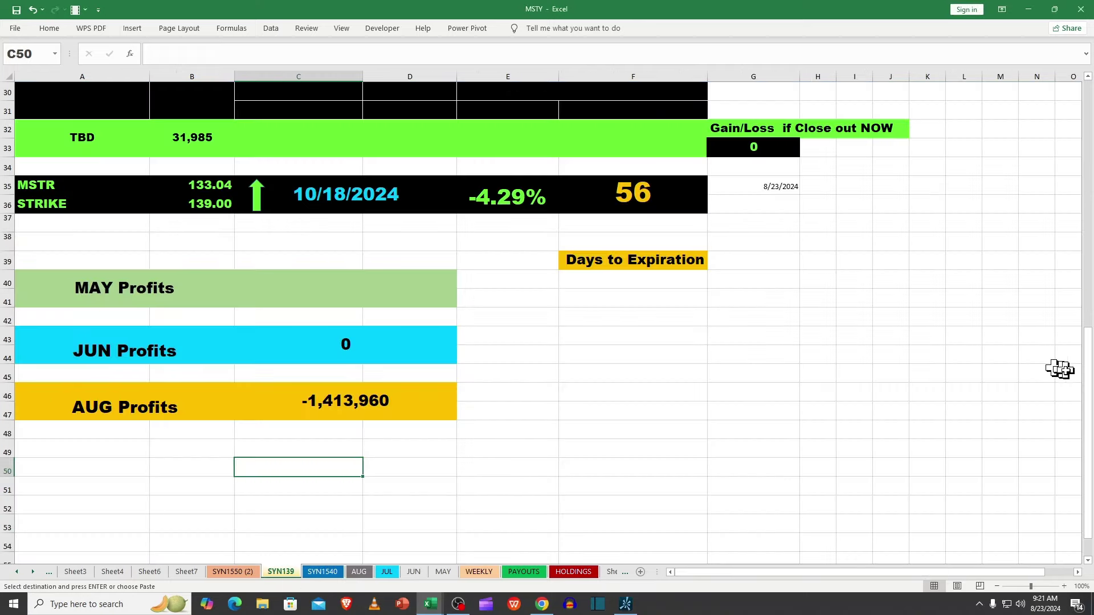
pyautogui.moveTo(1089, 388); pyautogui.dragTo(1079, 181)
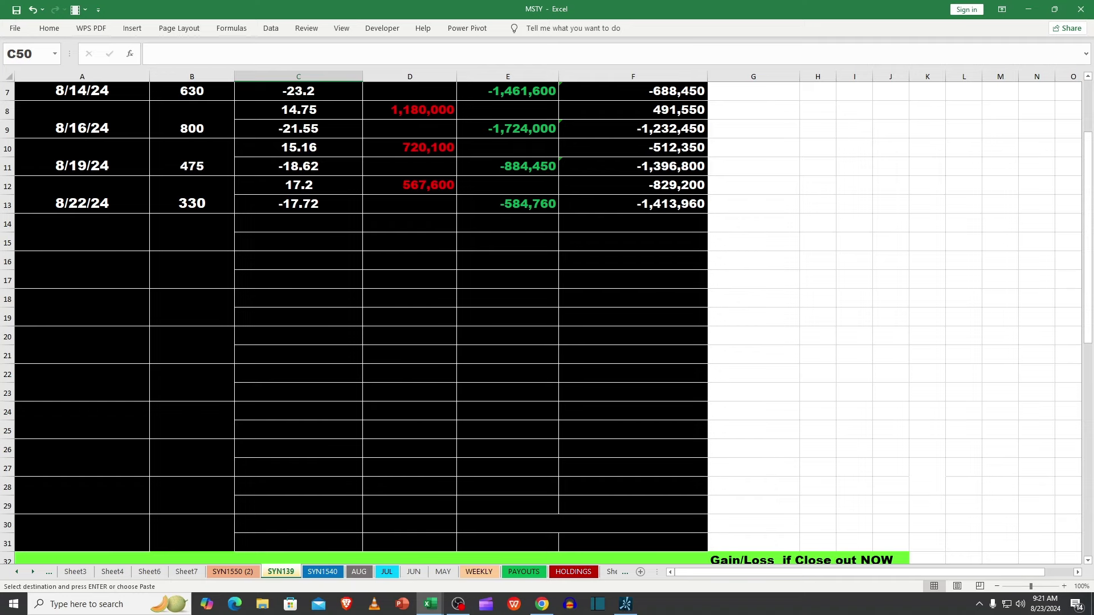
pyautogui.moveTo(1087, 269); pyautogui.dragTo(1090, 424)
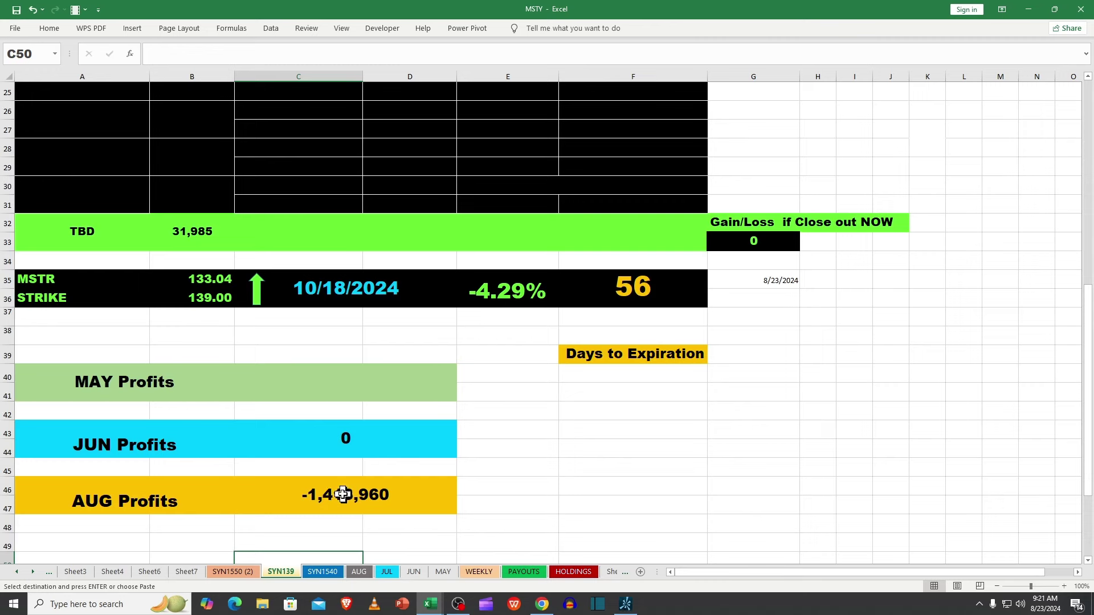
# Update the MSTR price formula in cell B35 of SYN139 to reference AUG!D88
pyautogui.click(219, 279)
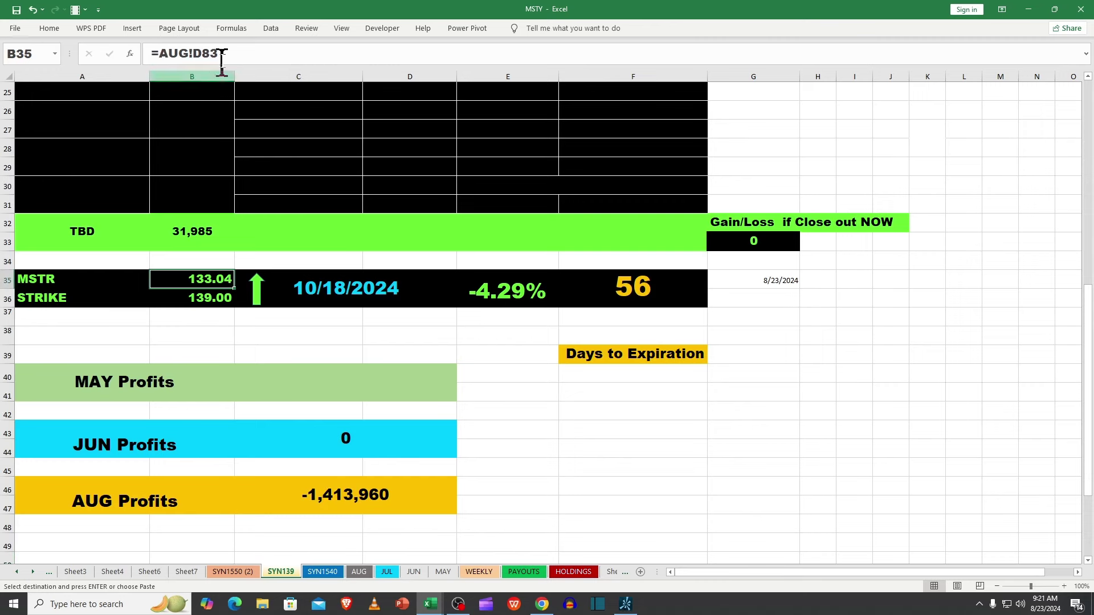
pyautogui.moveTo(214, 54); pyautogui.dragTo(235, 55)
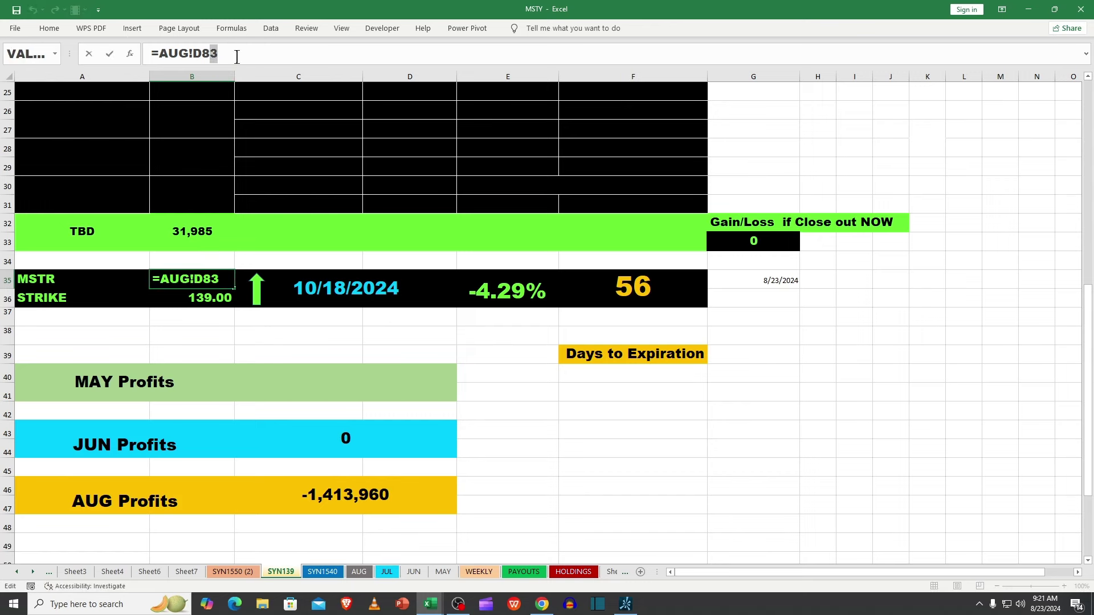
pyautogui.write('6')
pyautogui.press('Return')
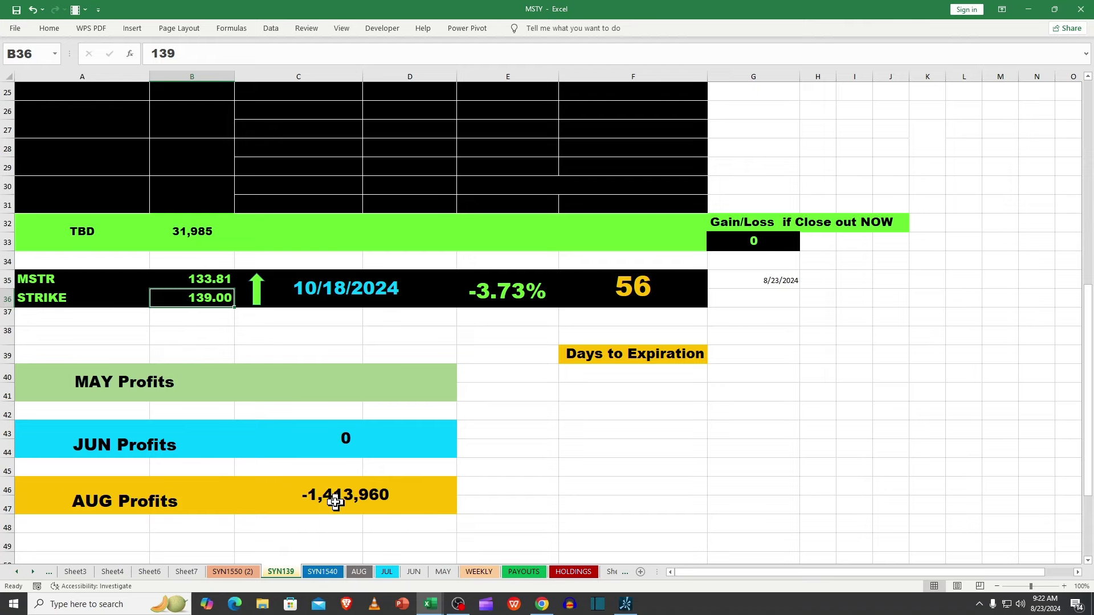
# On the AUG sheet, change the 8/22/24 call credit in N88 to an orange font matching its expiration date
pyautogui.click(359, 572)
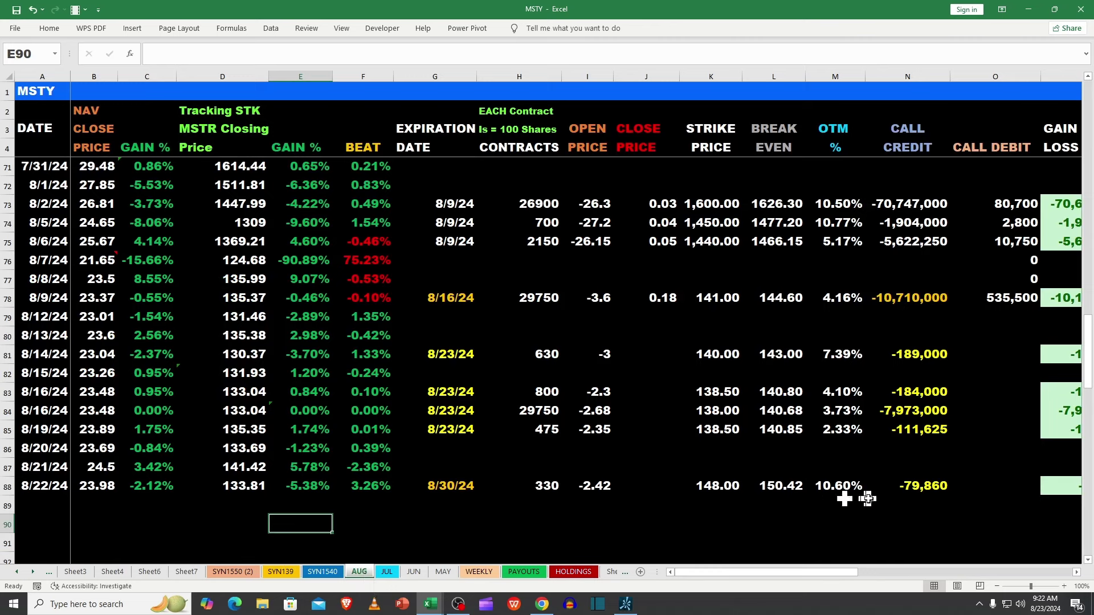
pyautogui.click(919, 486)
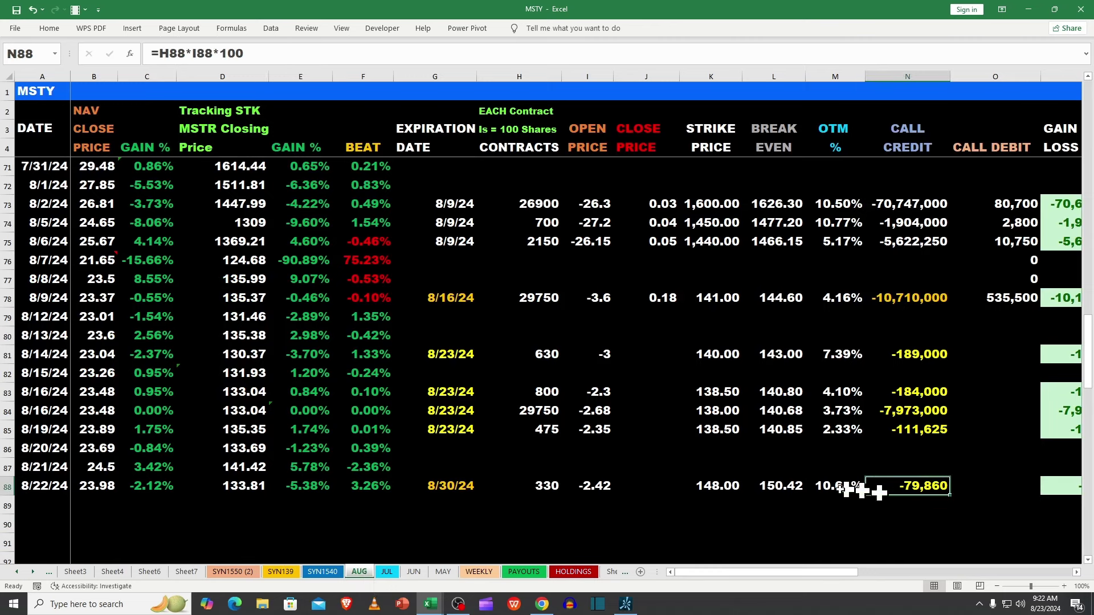
pyautogui.click(534, 490)
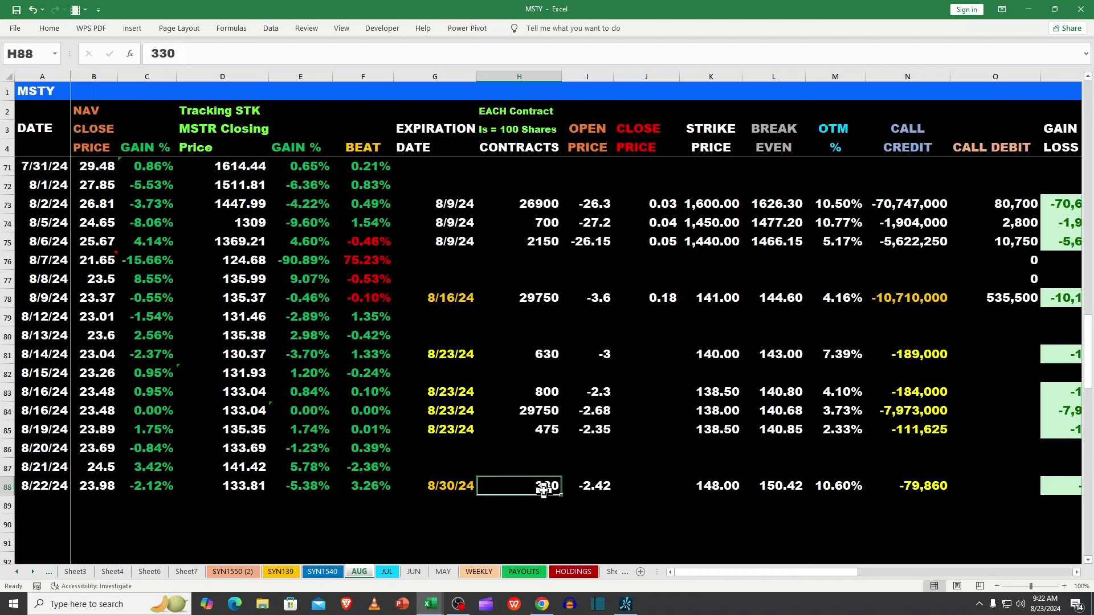
pyautogui.click(926, 486)
pyautogui.click(49, 29)
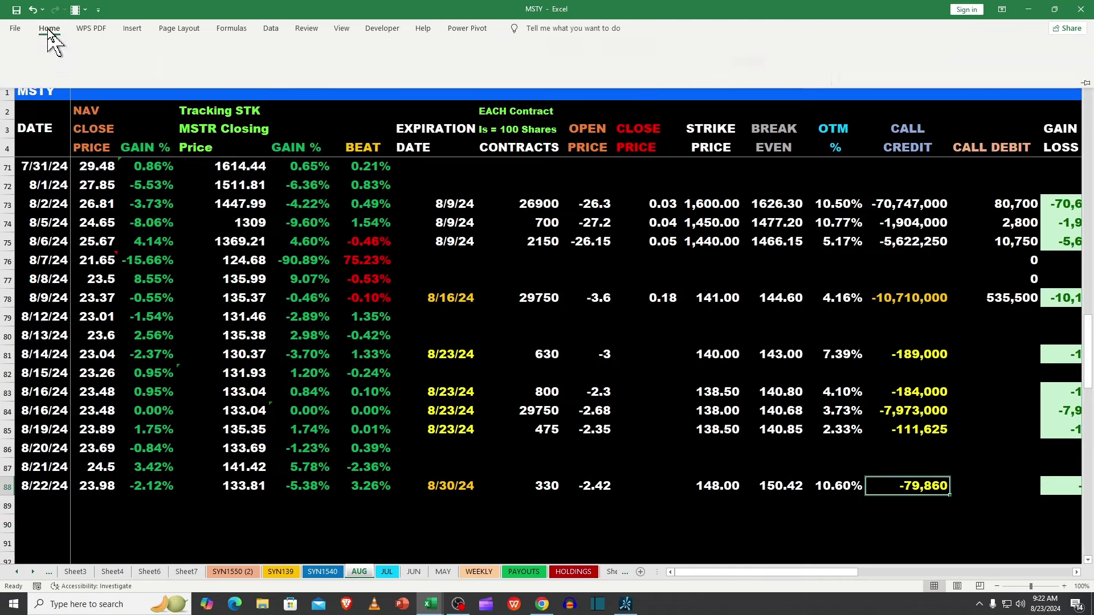
pyautogui.click(217, 68)
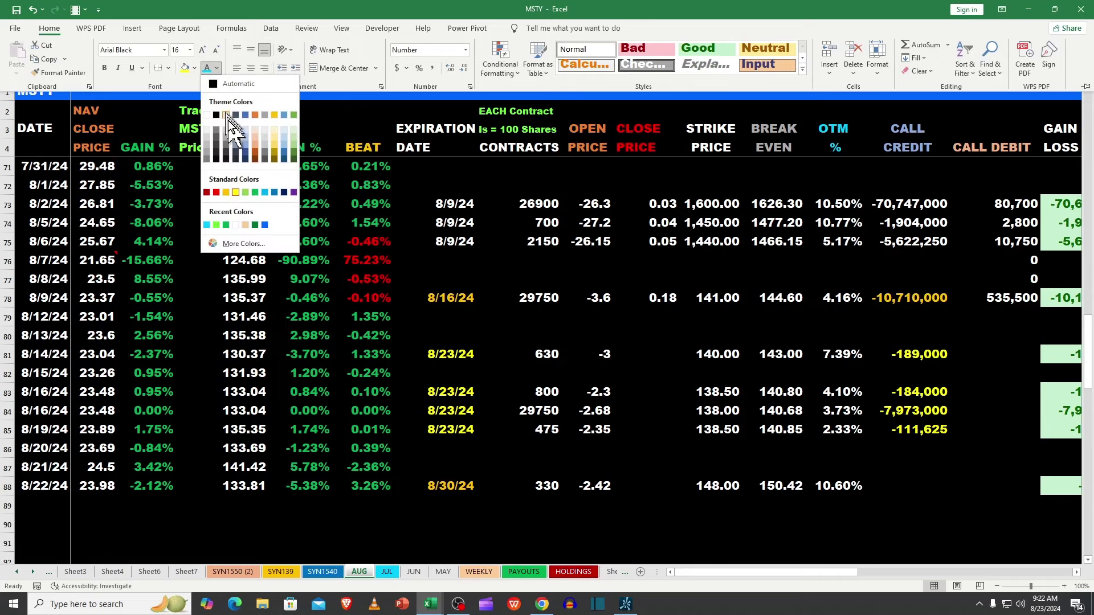
pyautogui.click(245, 224)
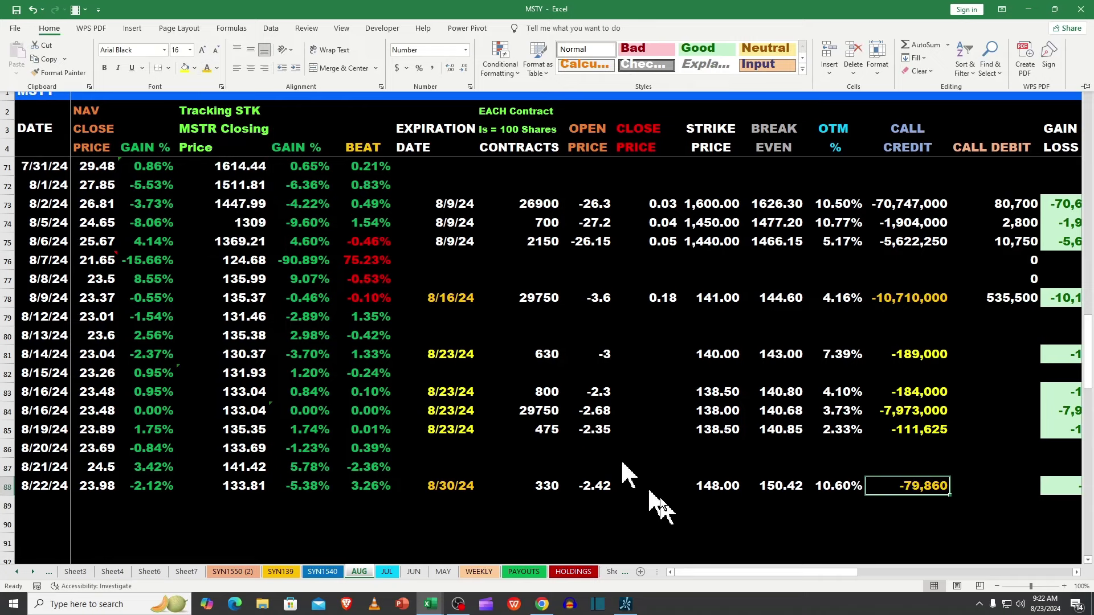
pyautogui.click(709, 538)
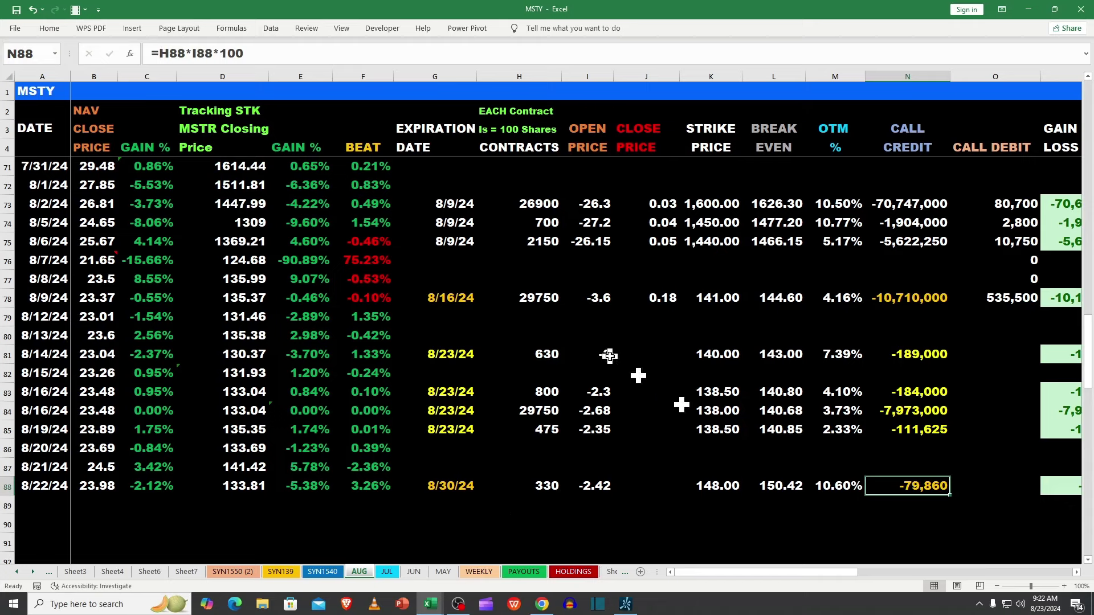
pyautogui.moveTo(456, 297); pyautogui.dragTo(890, 299)
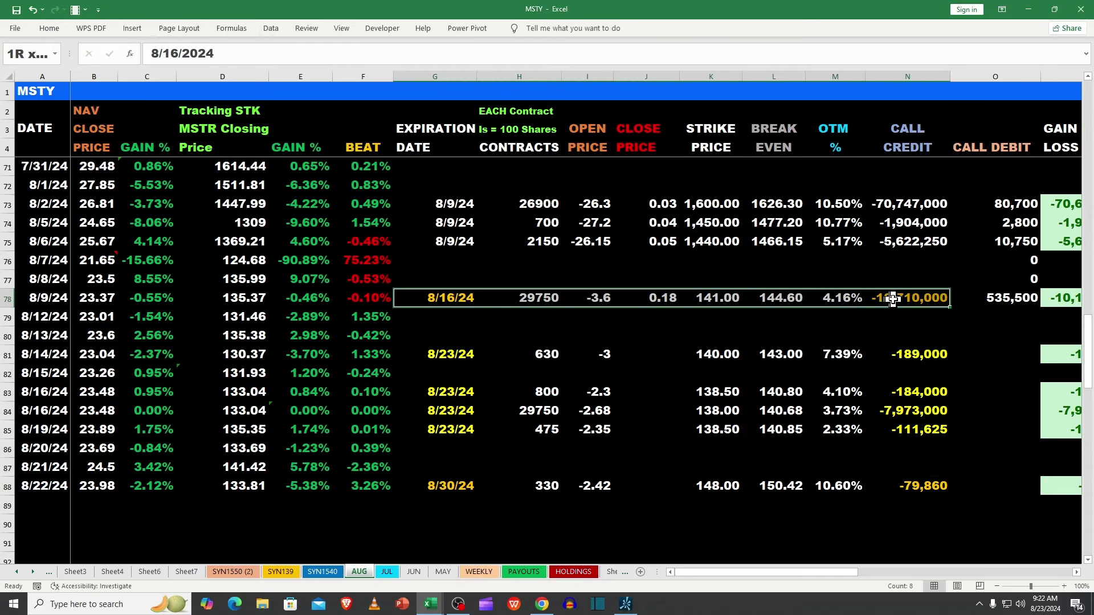
pyautogui.click(49, 28)
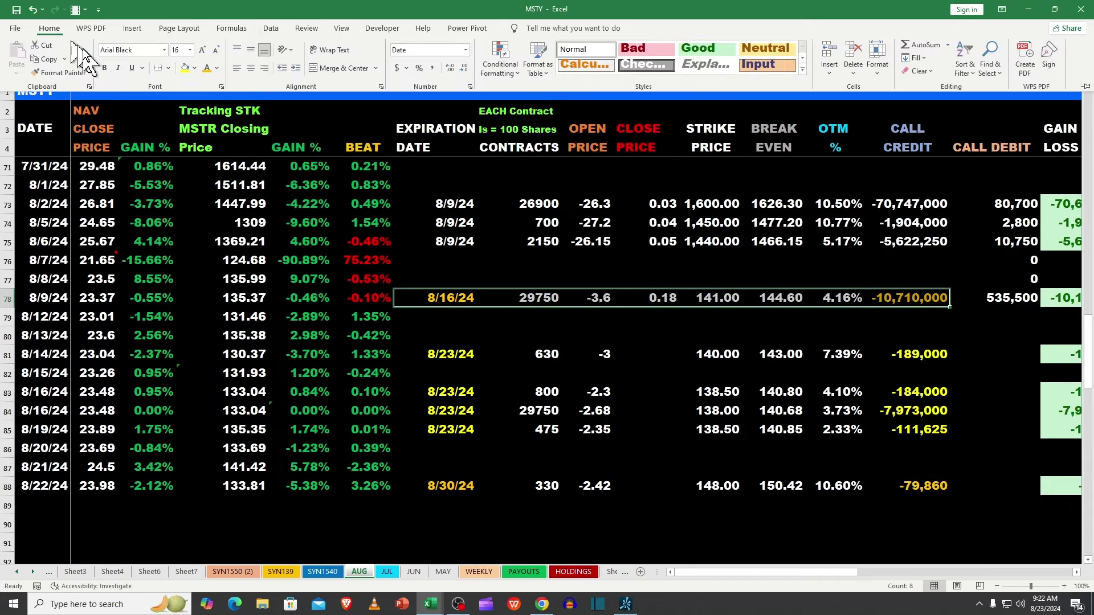
pyautogui.click(194, 68)
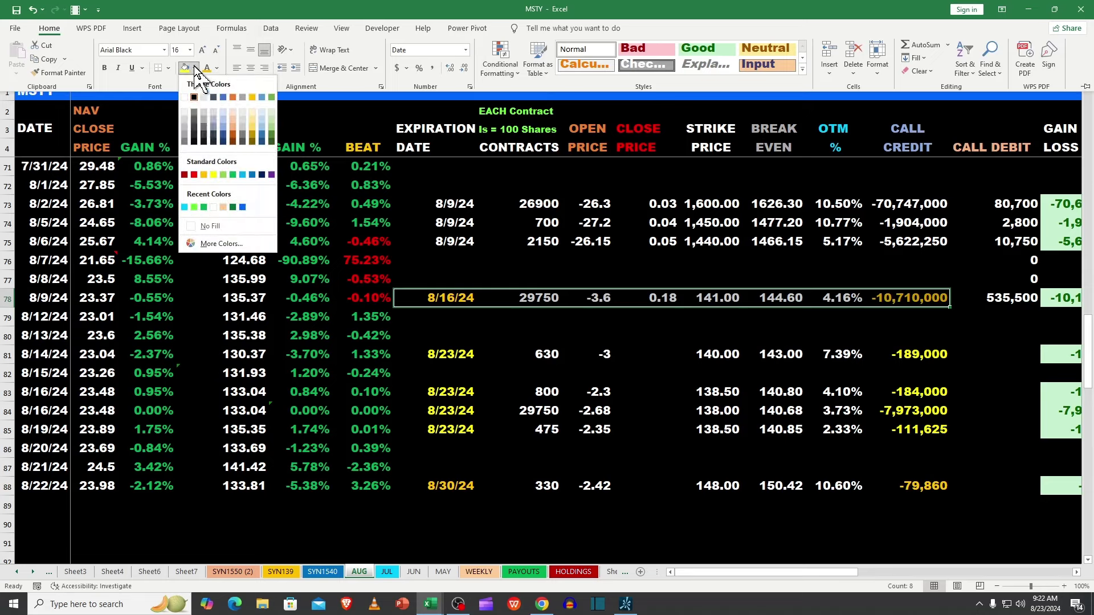
pyautogui.click(185, 117)
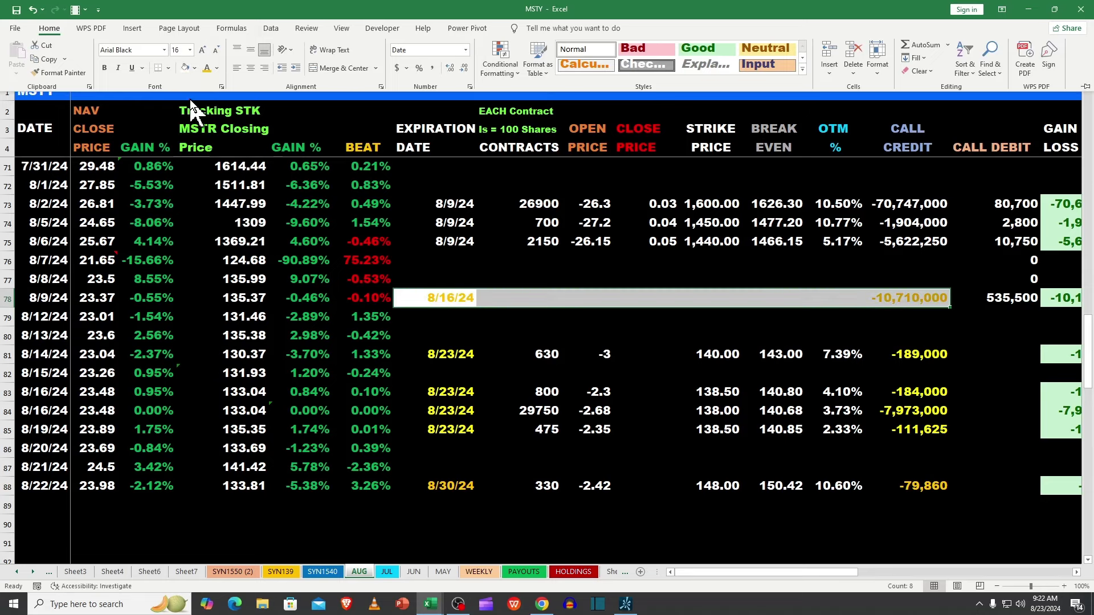
pyautogui.click(216, 68)
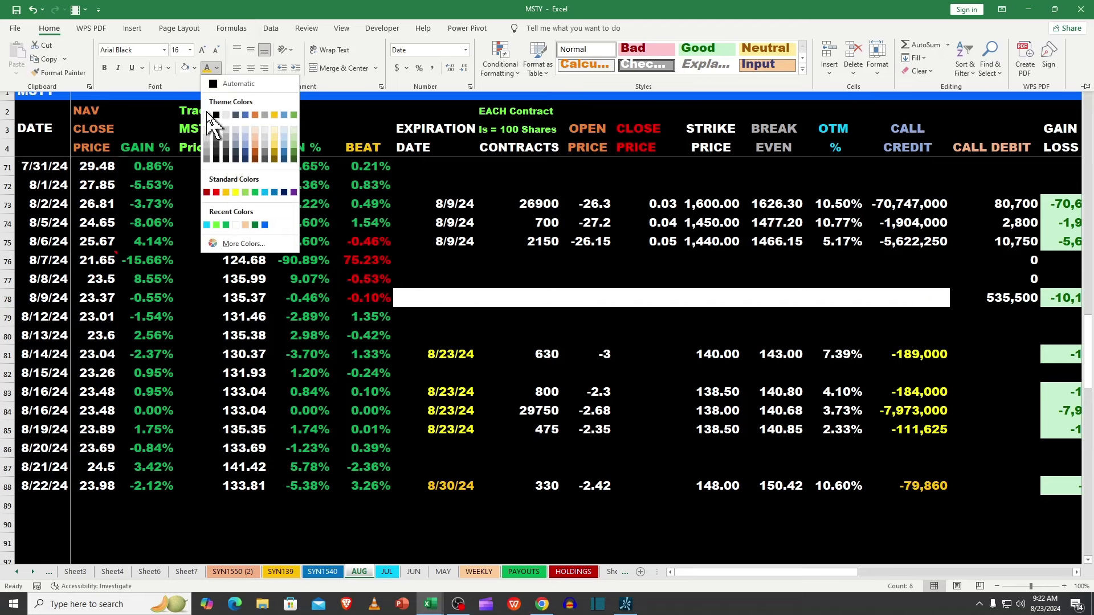
pyautogui.click(195, 68)
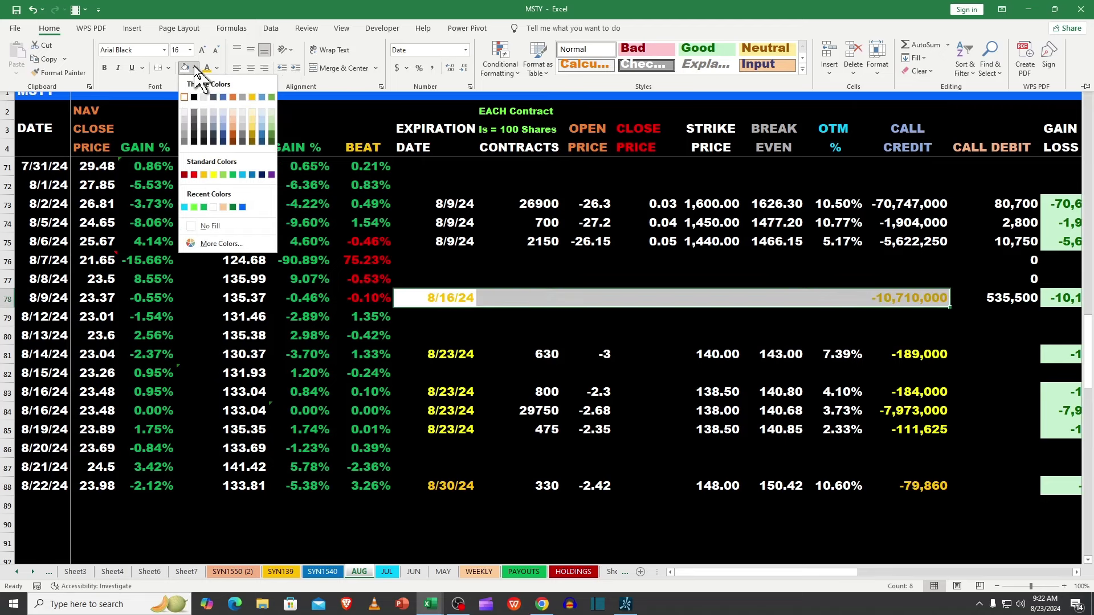
pyautogui.click(194, 97)
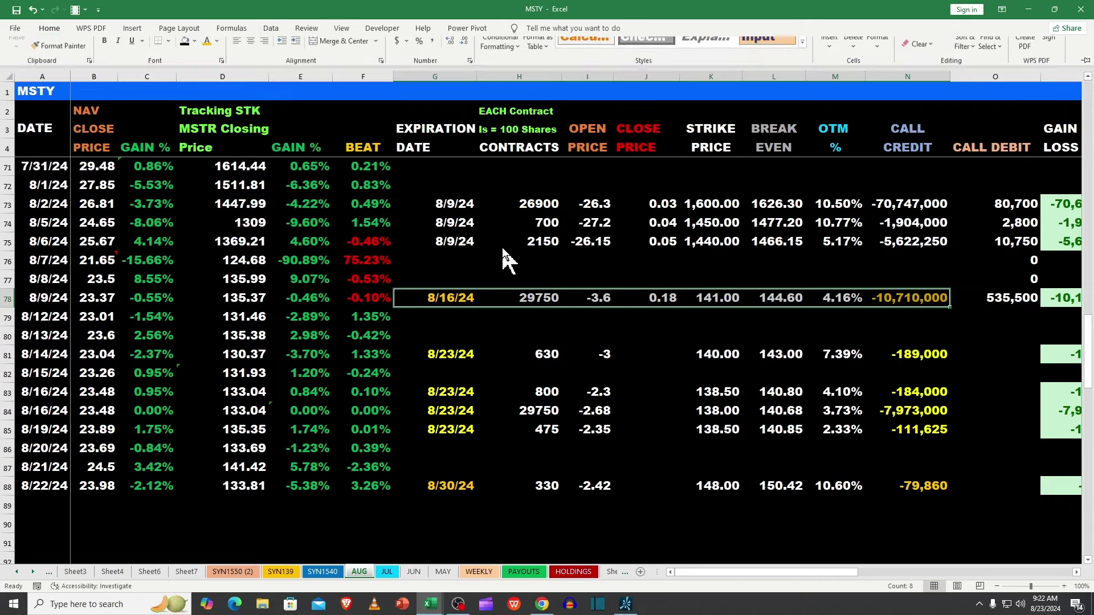
# On the AUG sheet, change the 8/9/24 option entry in G78:N78 to a white font
pyautogui.moveTo(444, 298); pyautogui.dragTo(906, 298)
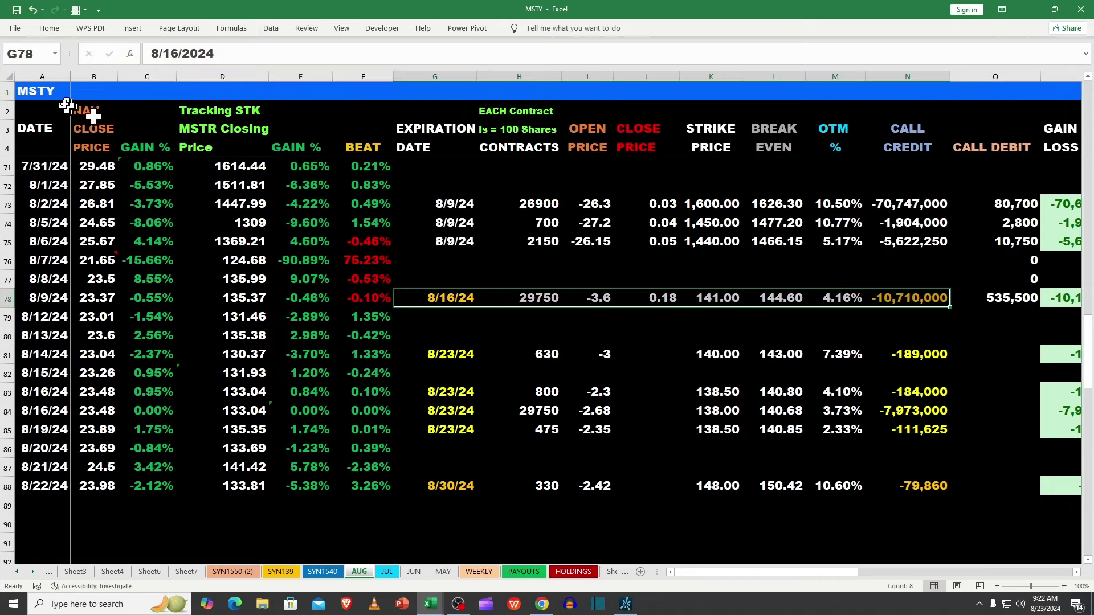
pyautogui.click(49, 28)
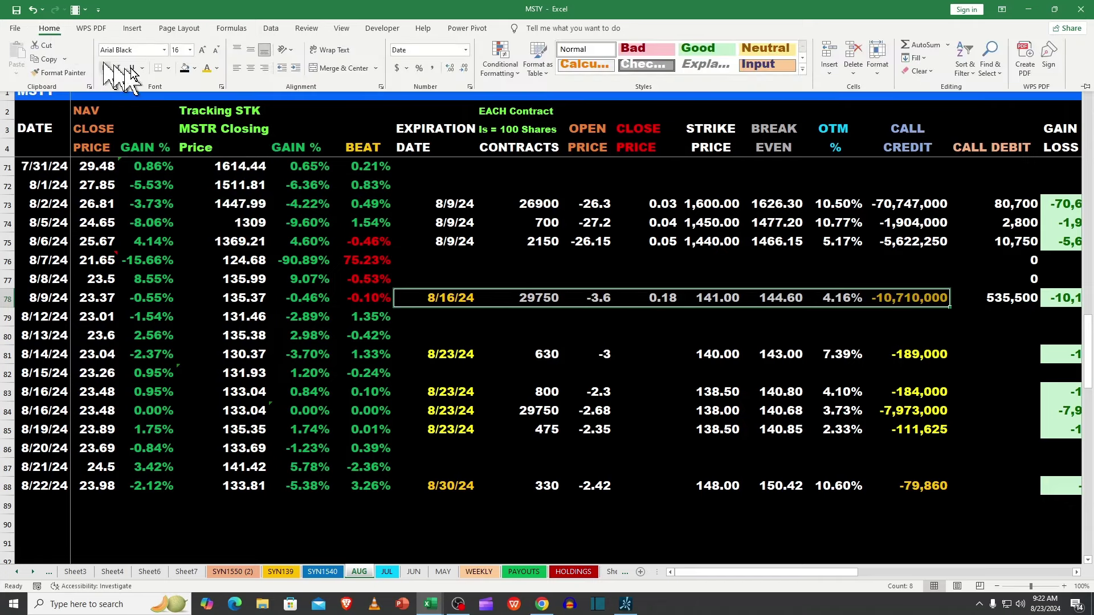
pyautogui.click(217, 68)
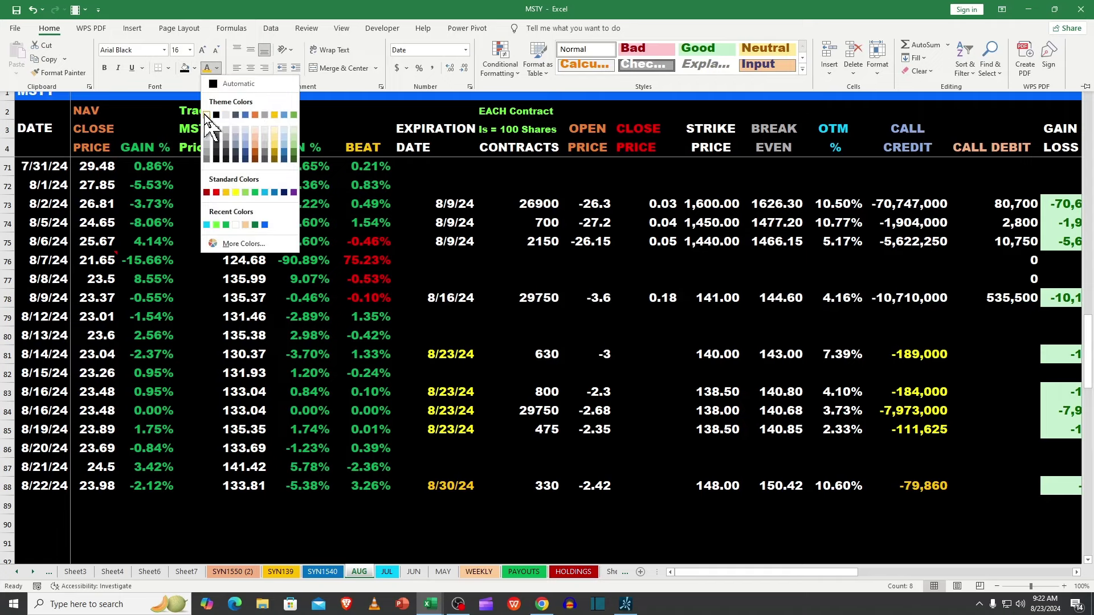
pyautogui.click(206, 115)
pyautogui.hotkey('ctrl', 'F1')
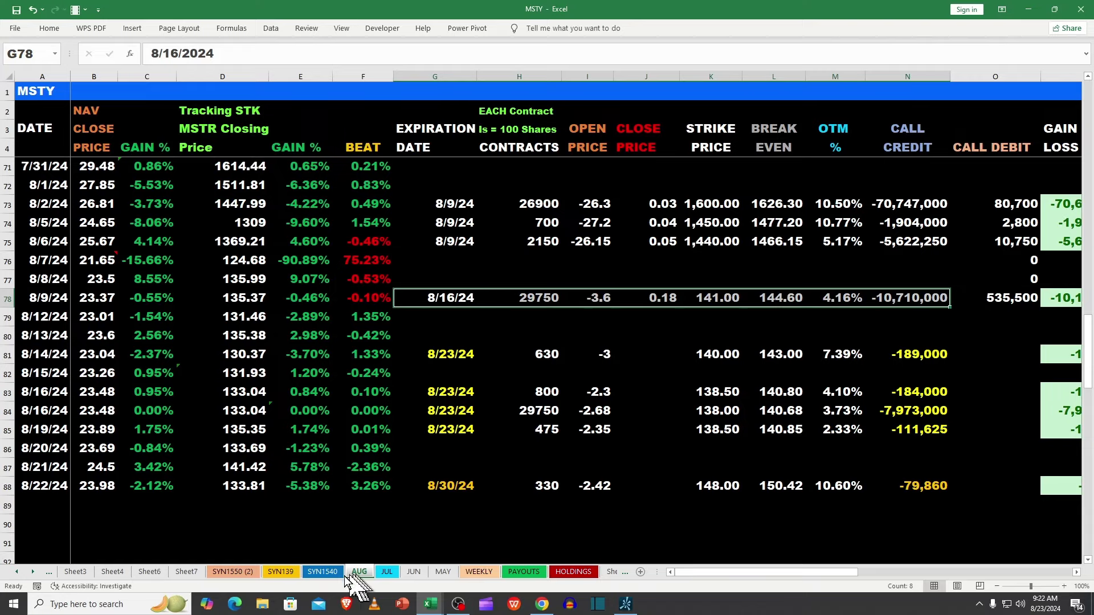
# Switch to the WEEKLY sheet and review the 148-strike call's % OTM, the 138-strike contracts and the MSTR price
pyautogui.click(479, 572)
pyautogui.moveTo(1089, 328); pyautogui.dragTo(1077, 234)
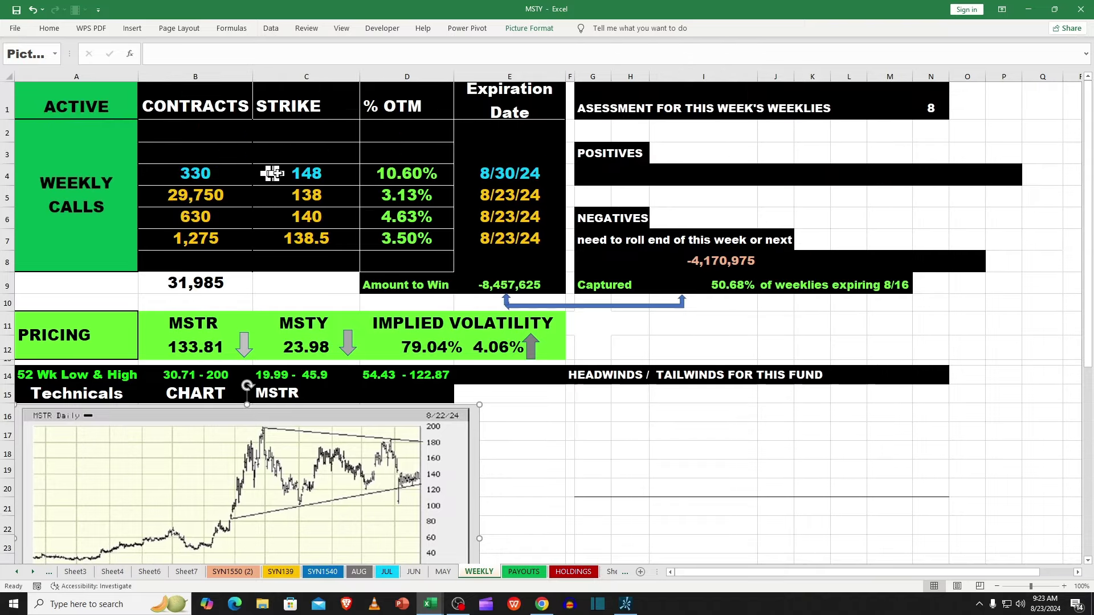
pyautogui.click(390, 170)
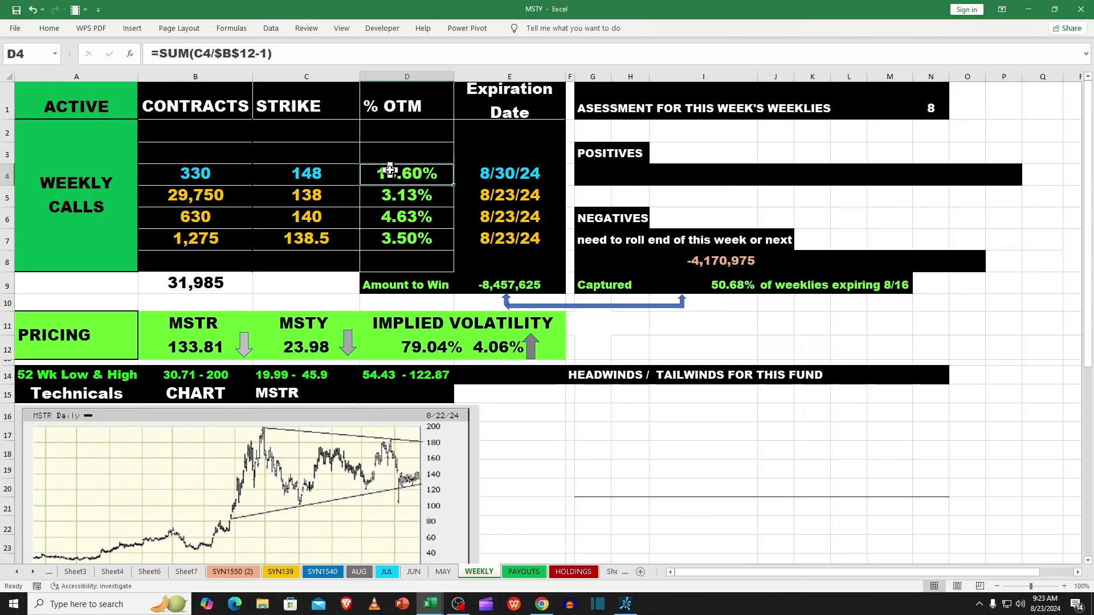
pyautogui.click(192, 203)
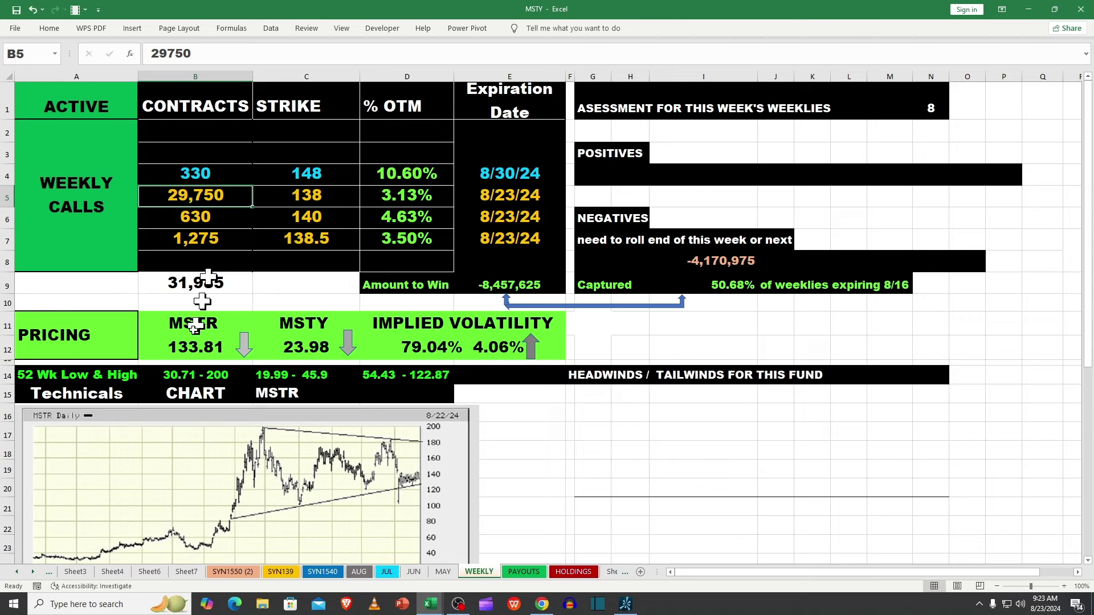
pyautogui.click(202, 344)
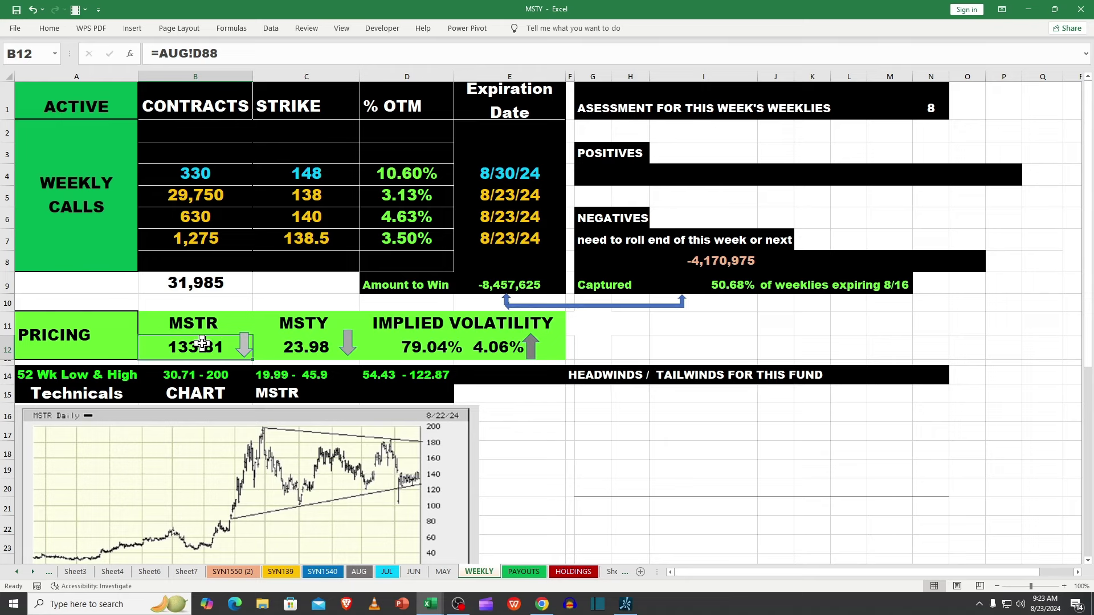
# Examine the strikes and contract counts of the three active calls expiring 8/23/24 on the WEEKLY sheet
pyautogui.click(307, 196)
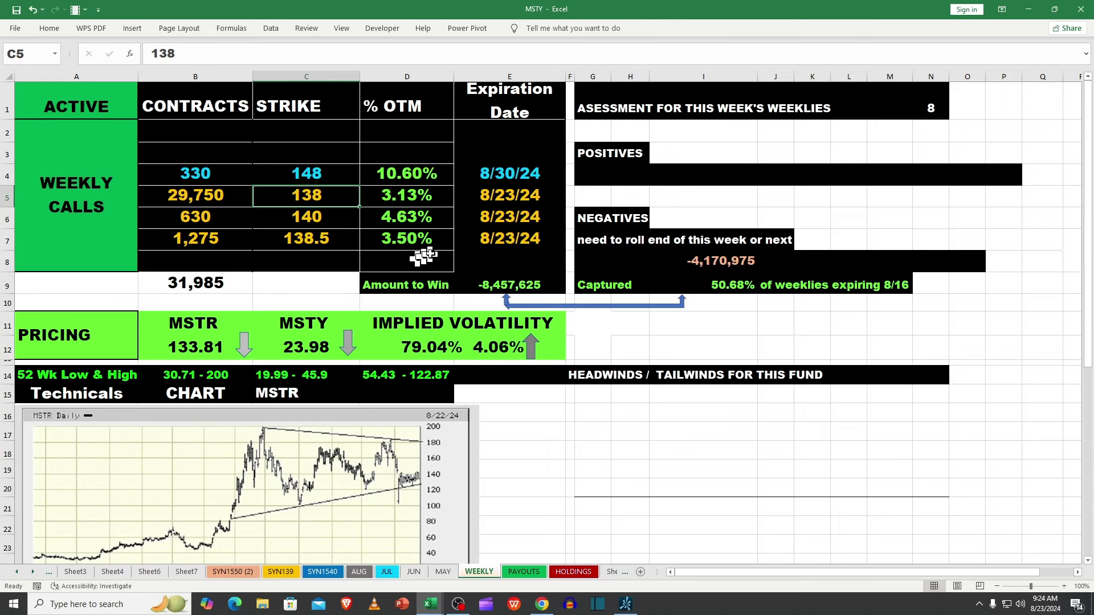
pyautogui.click(321, 217)
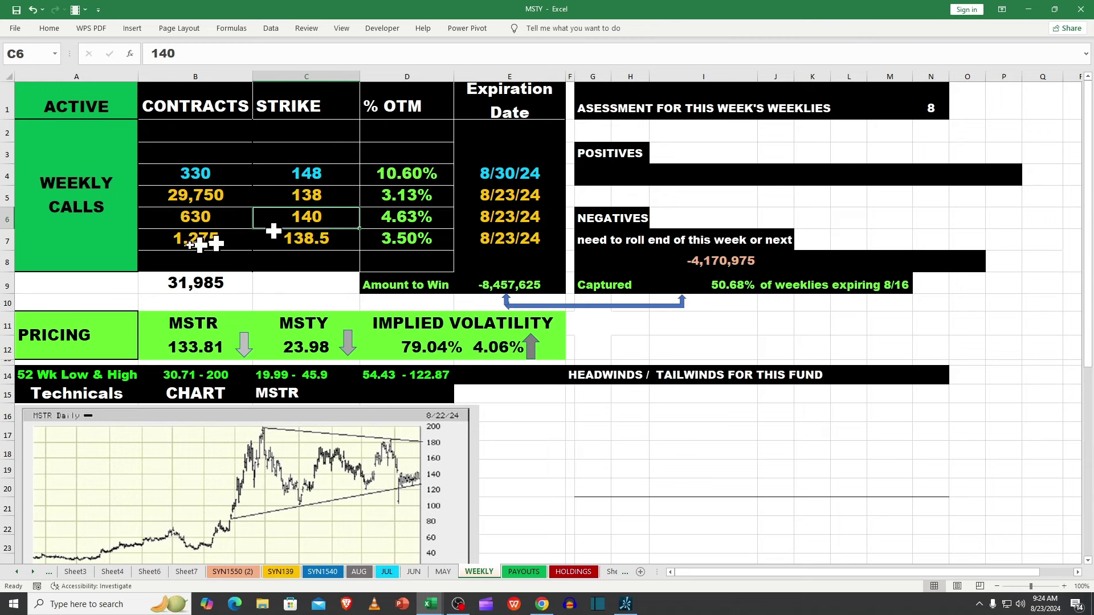
pyautogui.click(198, 218)
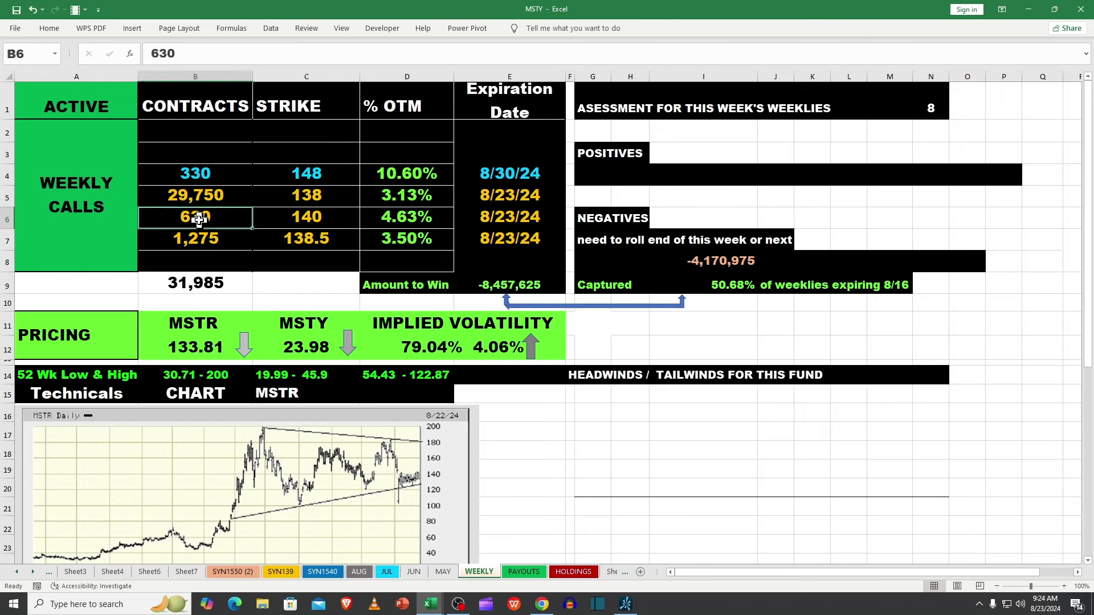
pyautogui.click(312, 236)
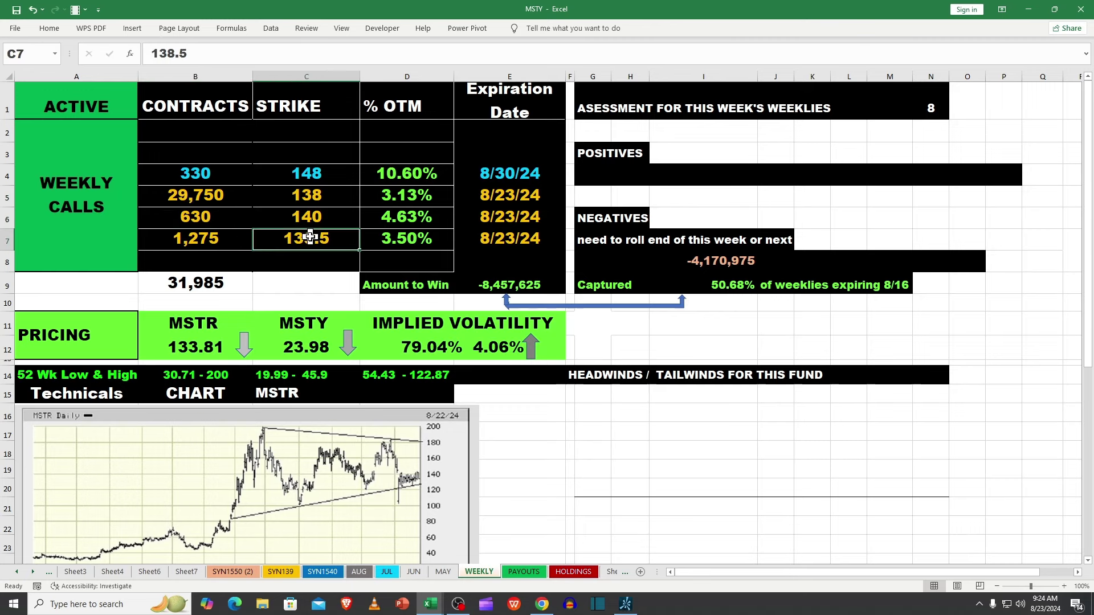
pyautogui.click(199, 238)
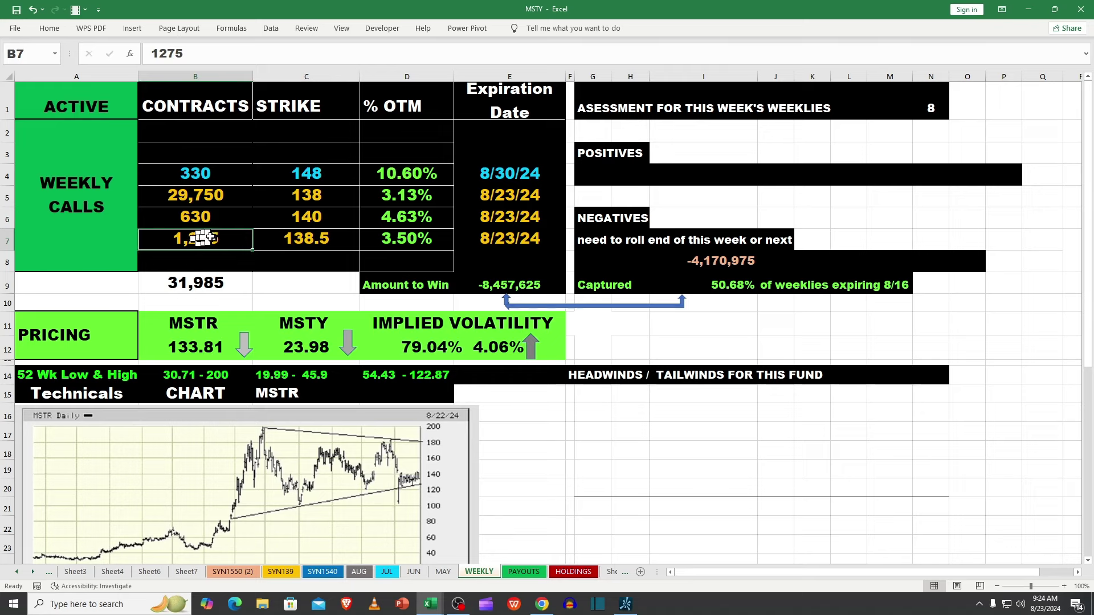
pyautogui.click(206, 198)
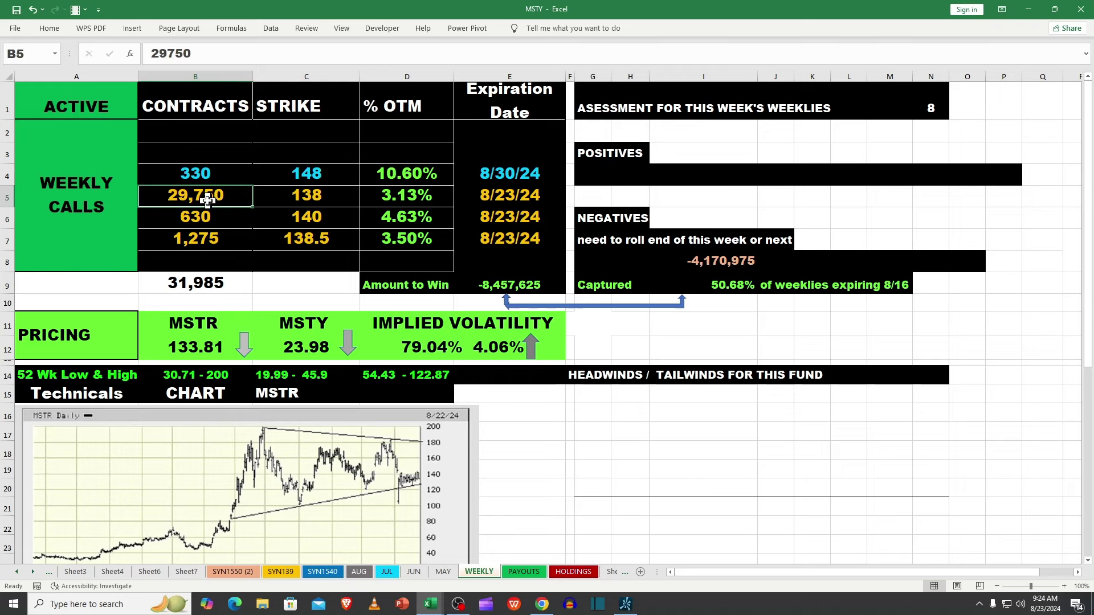
pyautogui.click(302, 198)
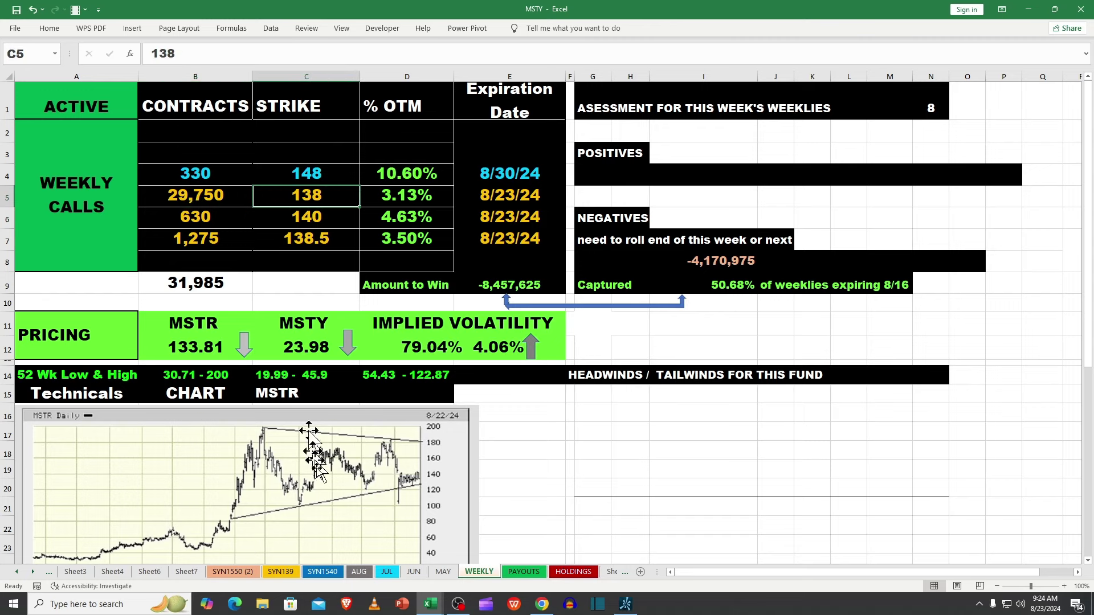
# Switch to the HOLDINGS sheet and examine the 8/23/24 138C call's collected premium, price and captured percentage
pyautogui.click(575, 573)
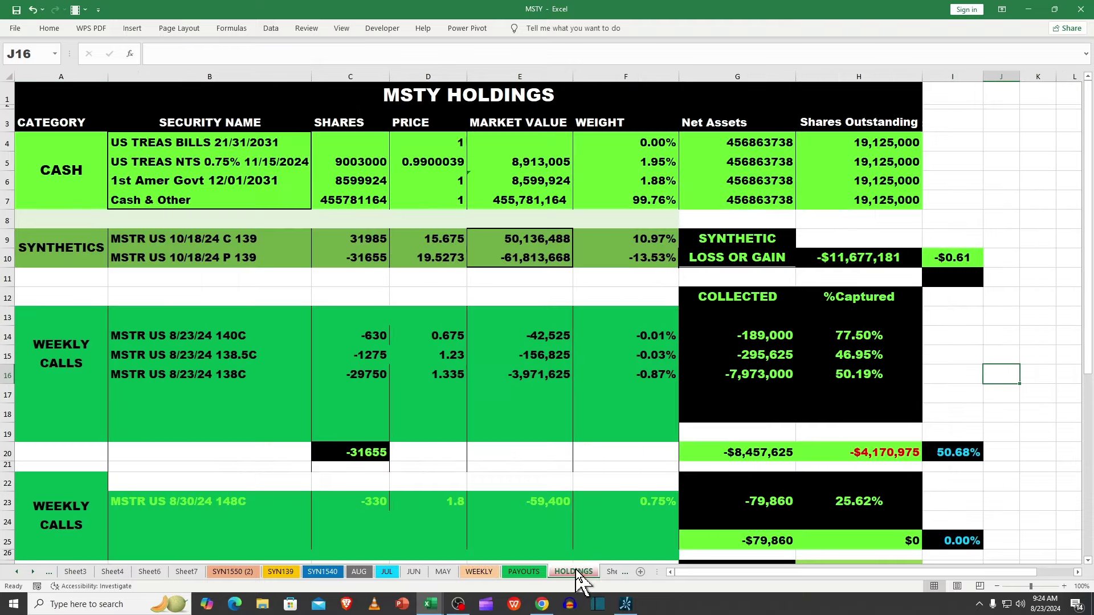
pyautogui.click(750, 381)
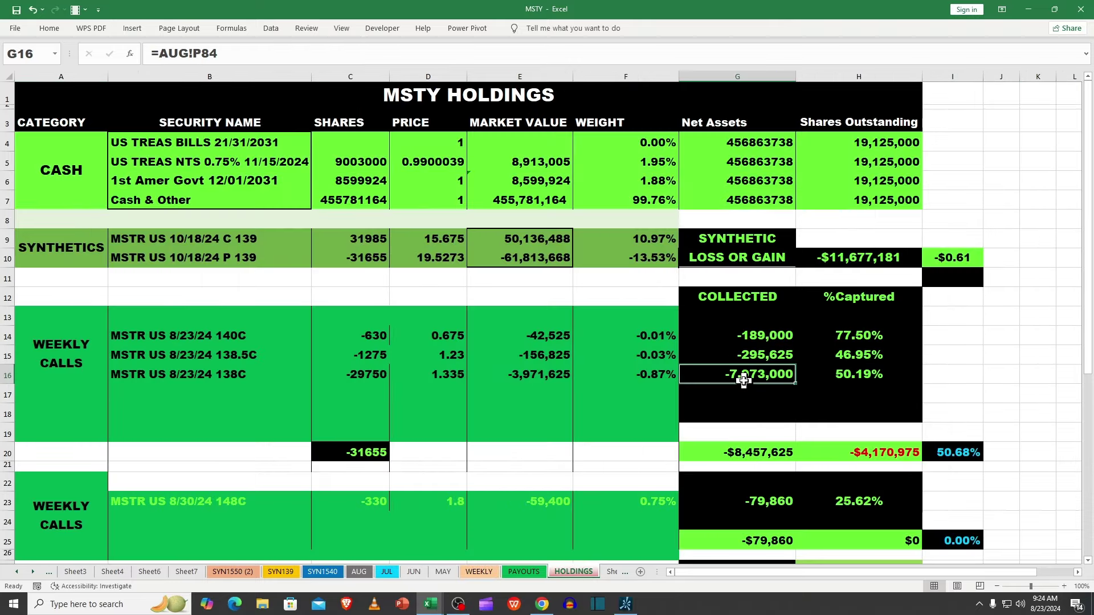
pyautogui.click(439, 385)
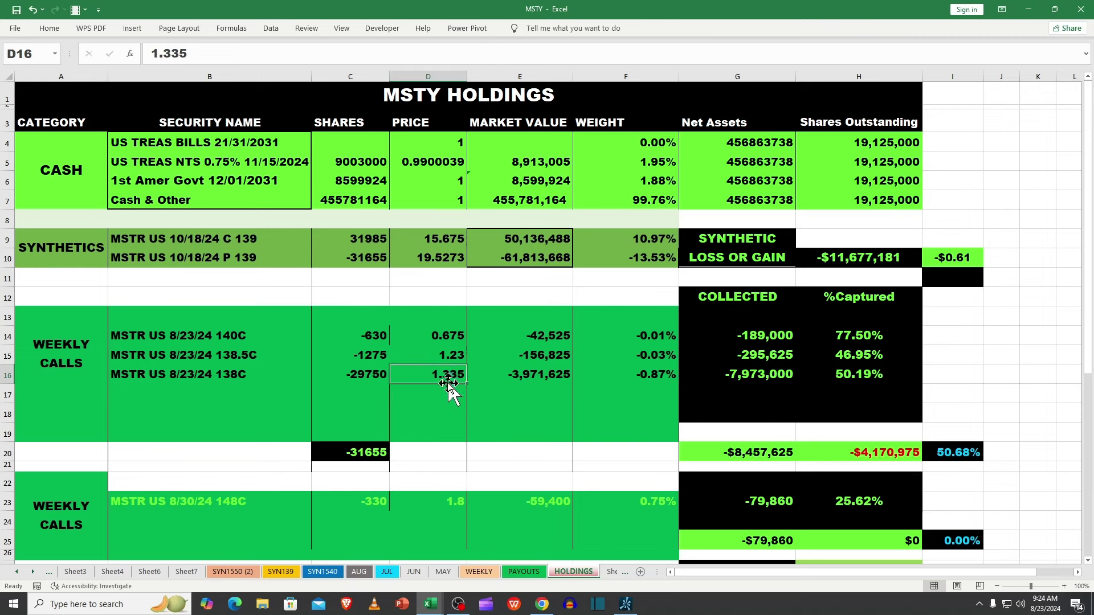
pyautogui.click(230, 378)
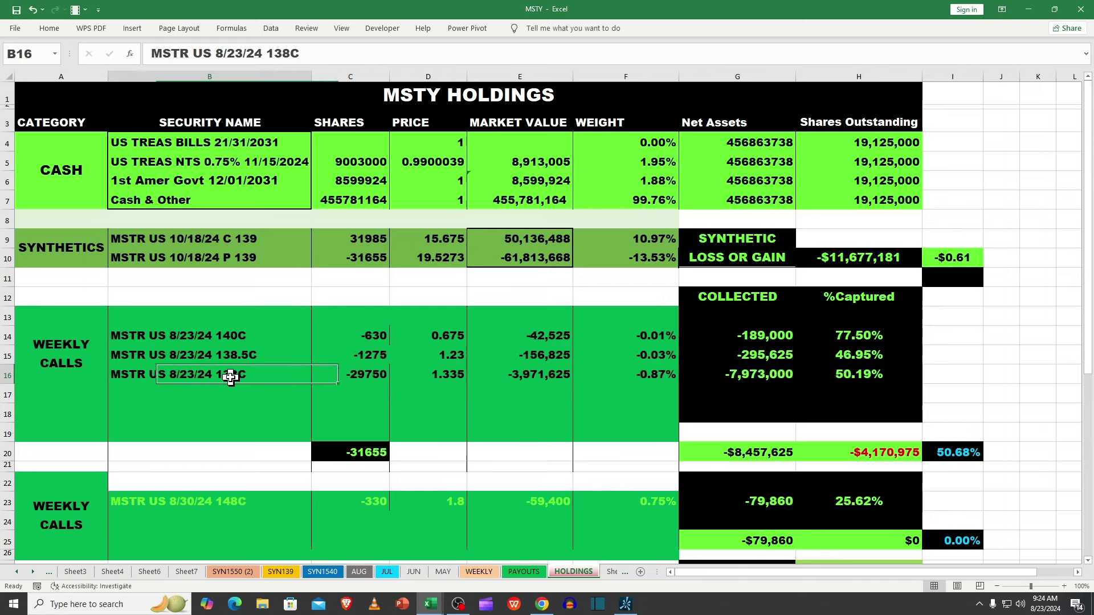
pyautogui.click(449, 375)
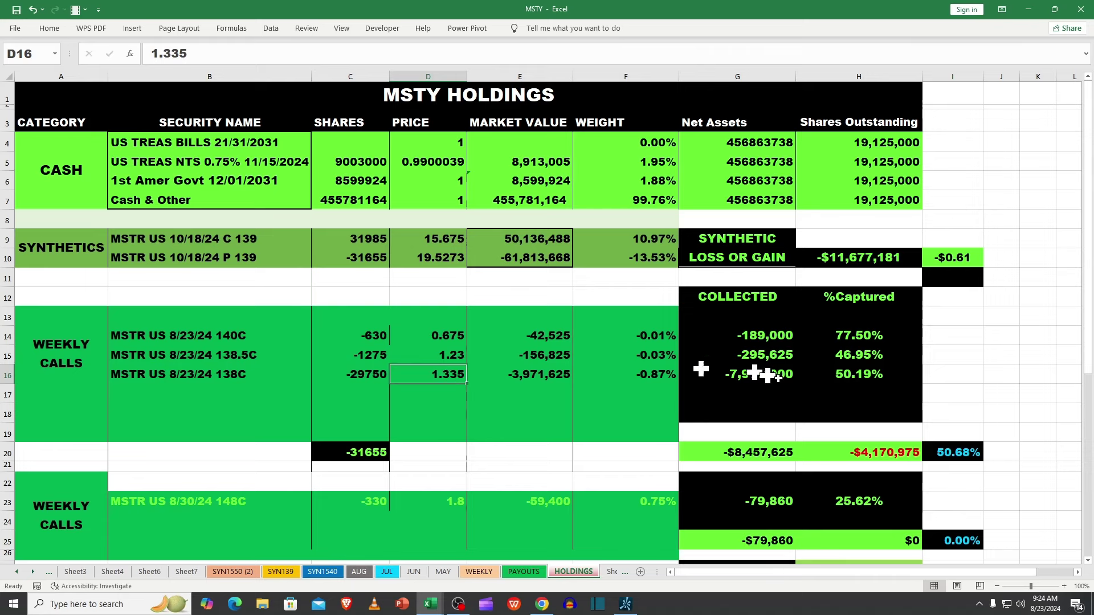
pyautogui.click(842, 379)
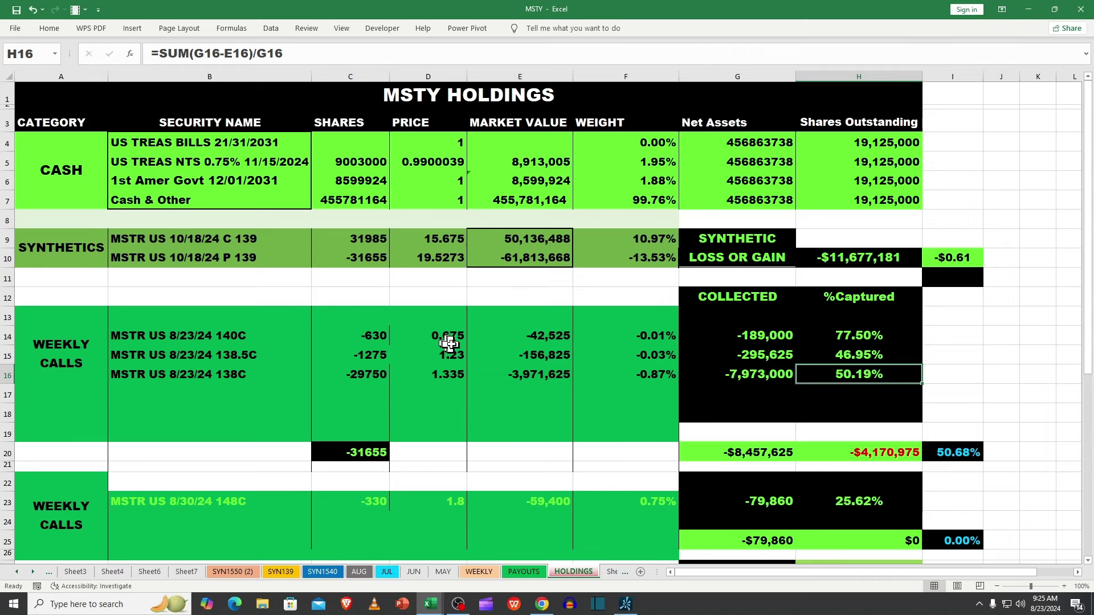
# Review the 140C captured percentage, the market values of the three 8/23/24 calls and the 138C collected premium
pyautogui.click(841, 337)
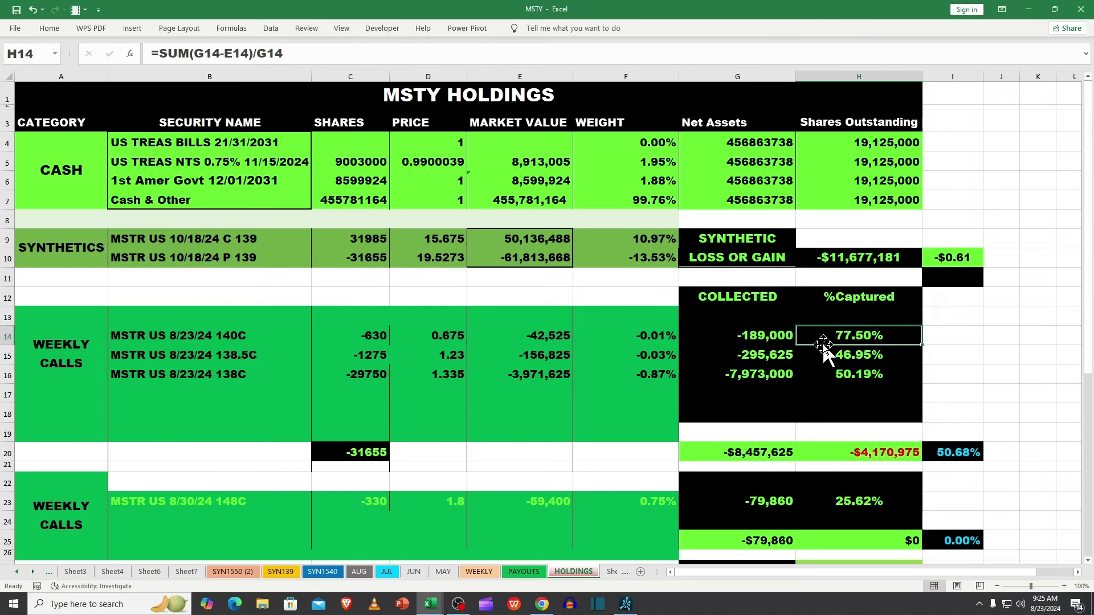
pyautogui.click(548, 341)
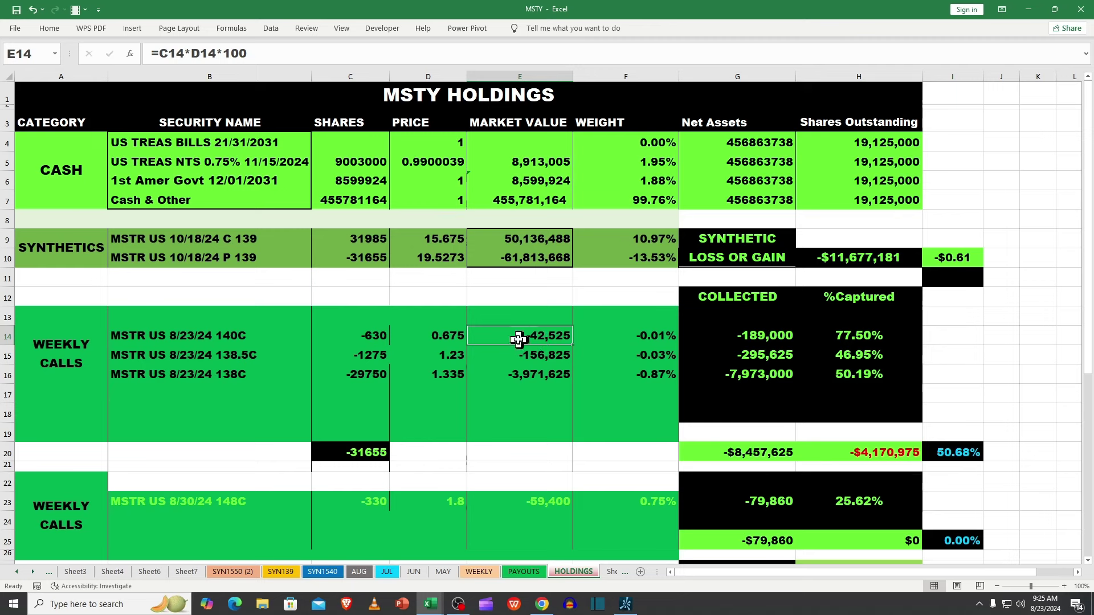
pyautogui.click(534, 354)
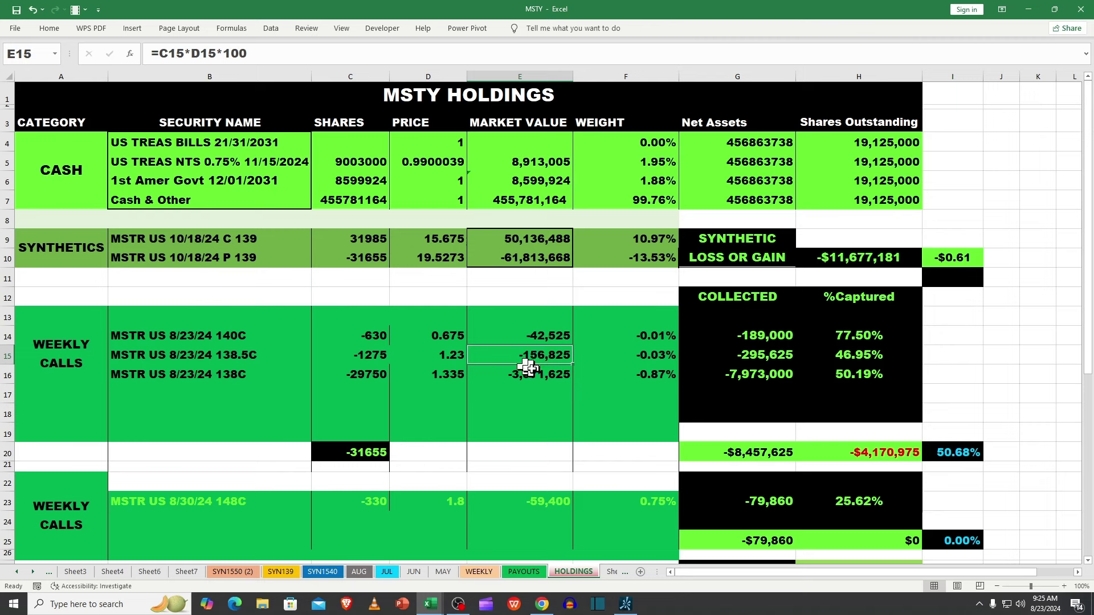
pyautogui.click(536, 375)
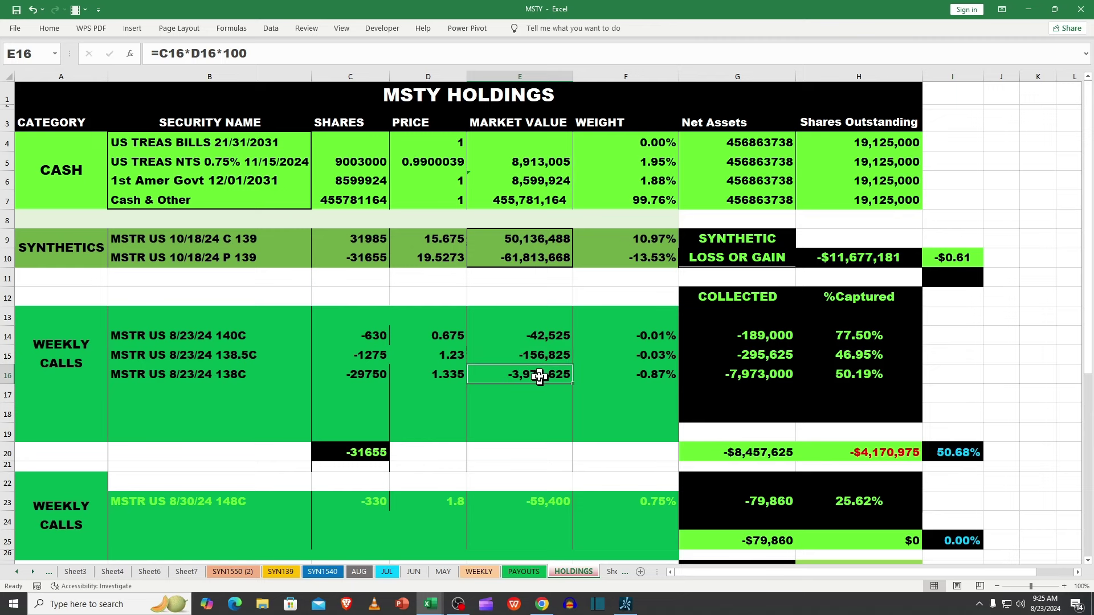
pyautogui.click(728, 375)
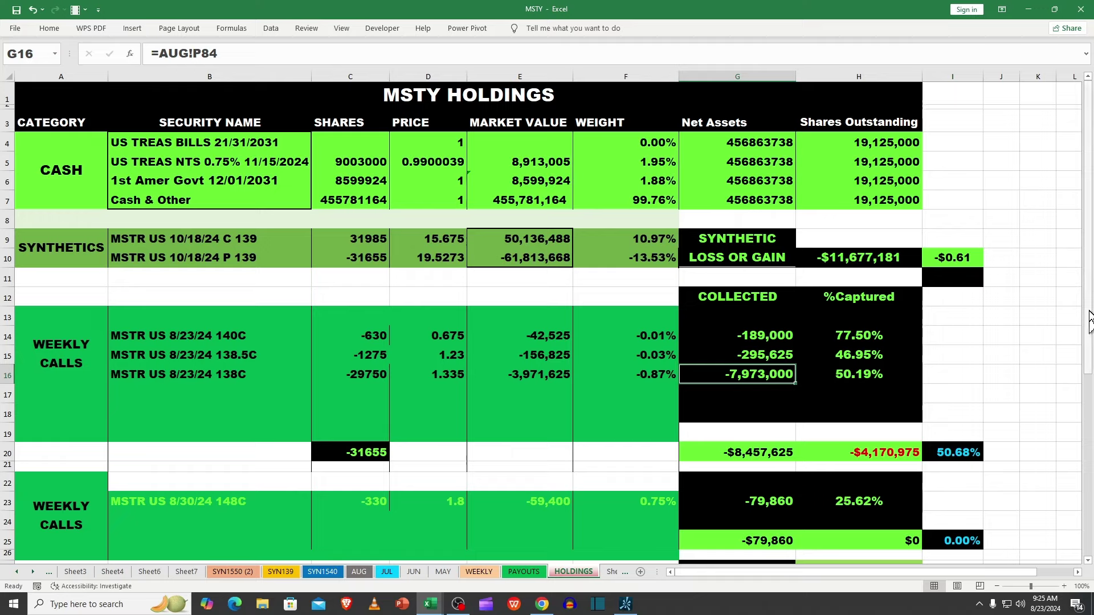
# Review the Synthetics Value chart on the HOLDINGS sheet, comparing the third and fourth trading days
pyautogui.moveTo(1090, 322); pyautogui.dragTo(1067, 489)
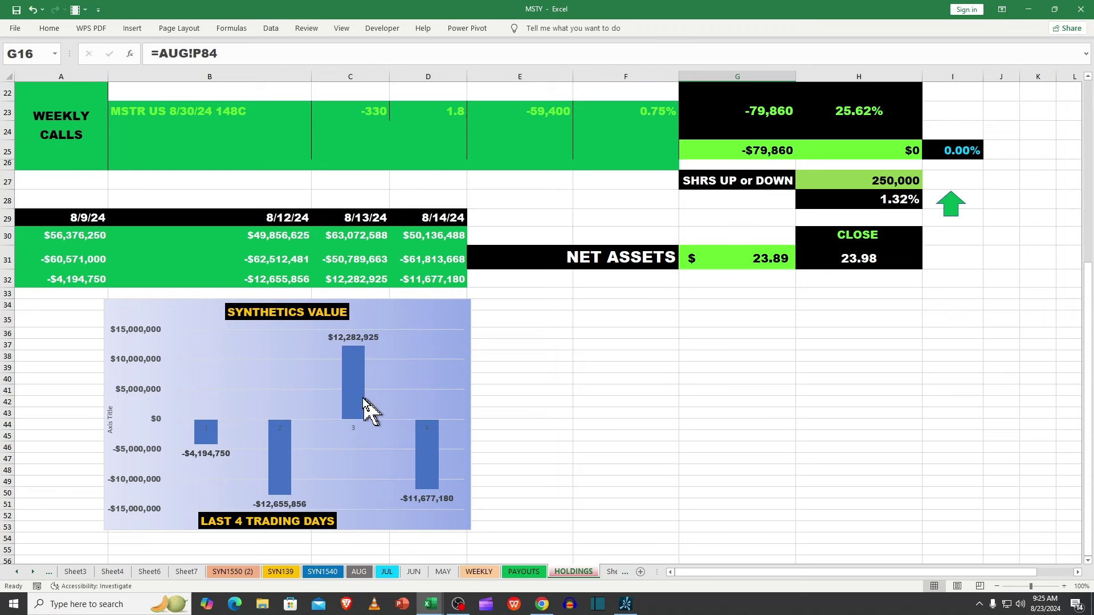
pyautogui.moveTo(350, 405)
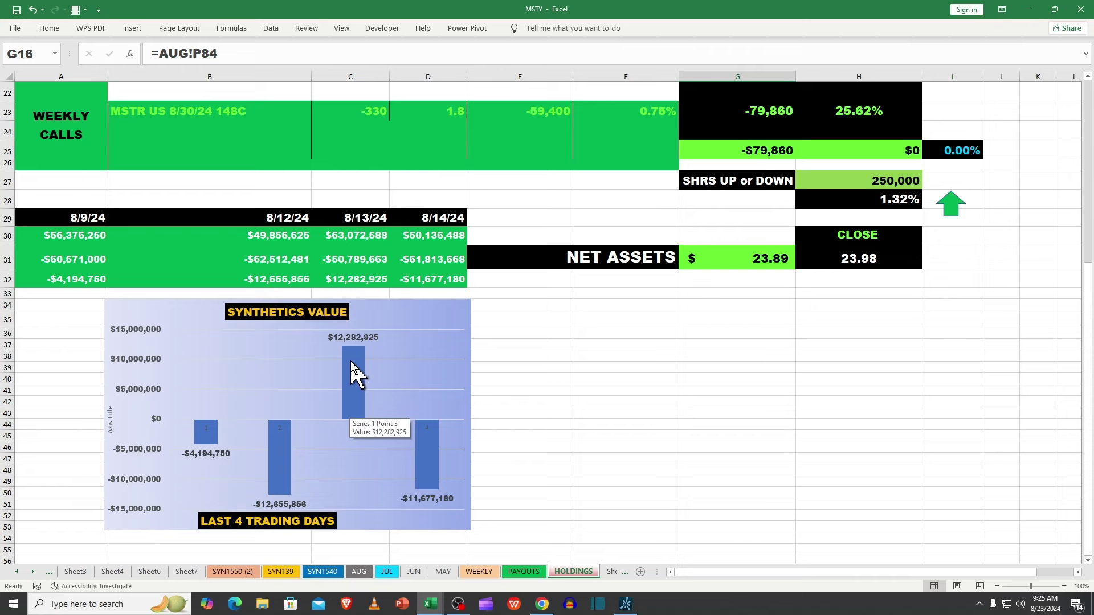
pyautogui.moveTo(434, 469)
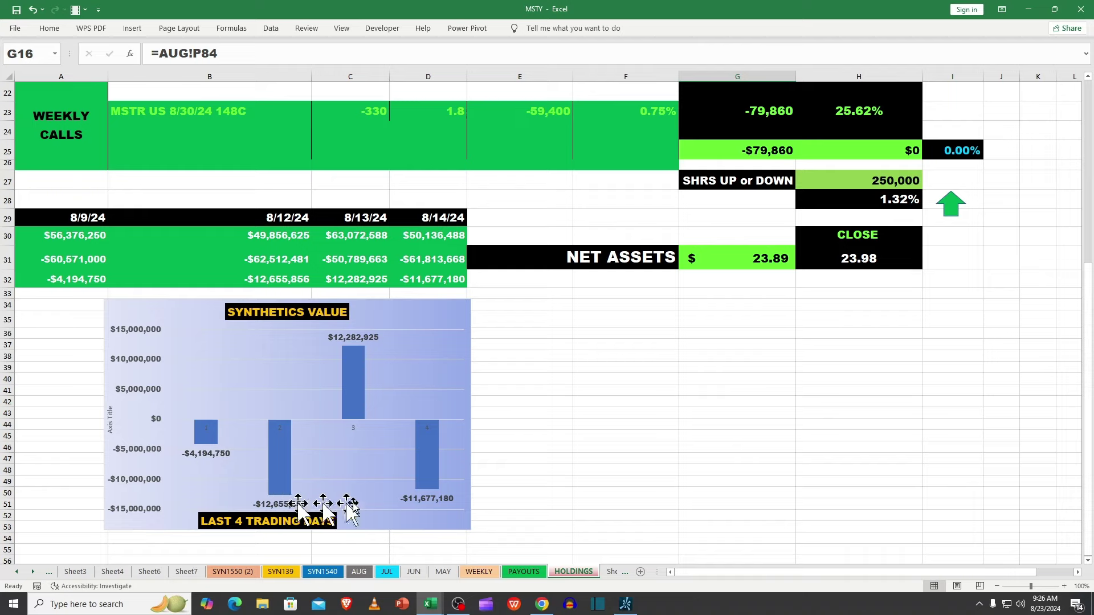
pyautogui.click(723, 366)
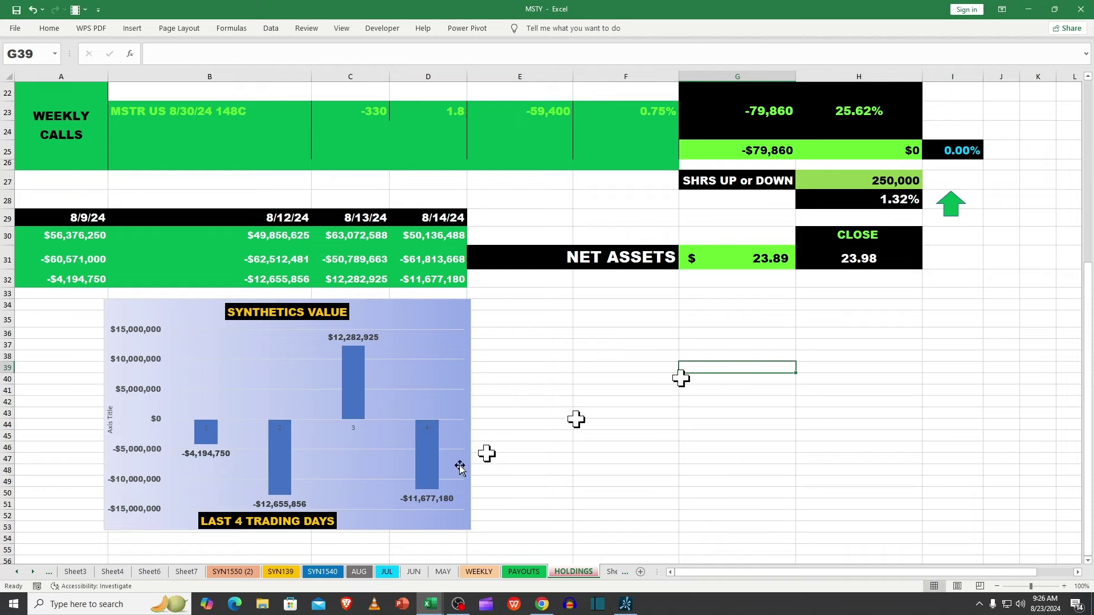
# Compare the 8/20/24 and 8/22/24 MSTR closing prices on the AUG sheet, and check the close price in H31 of HOLDINGS
pyautogui.click(358, 572)
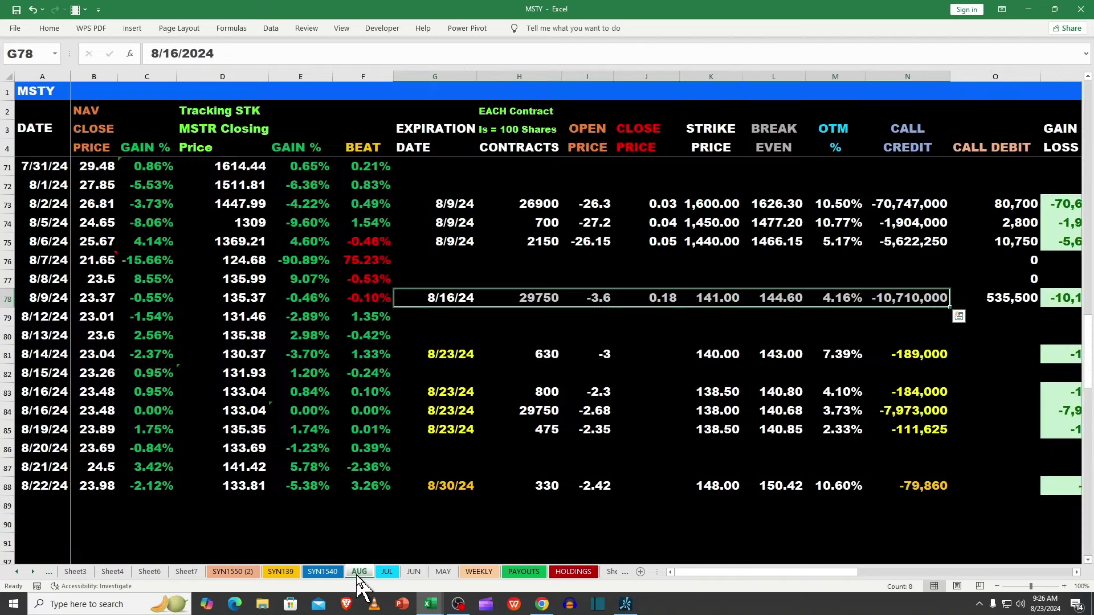
pyautogui.click(228, 448)
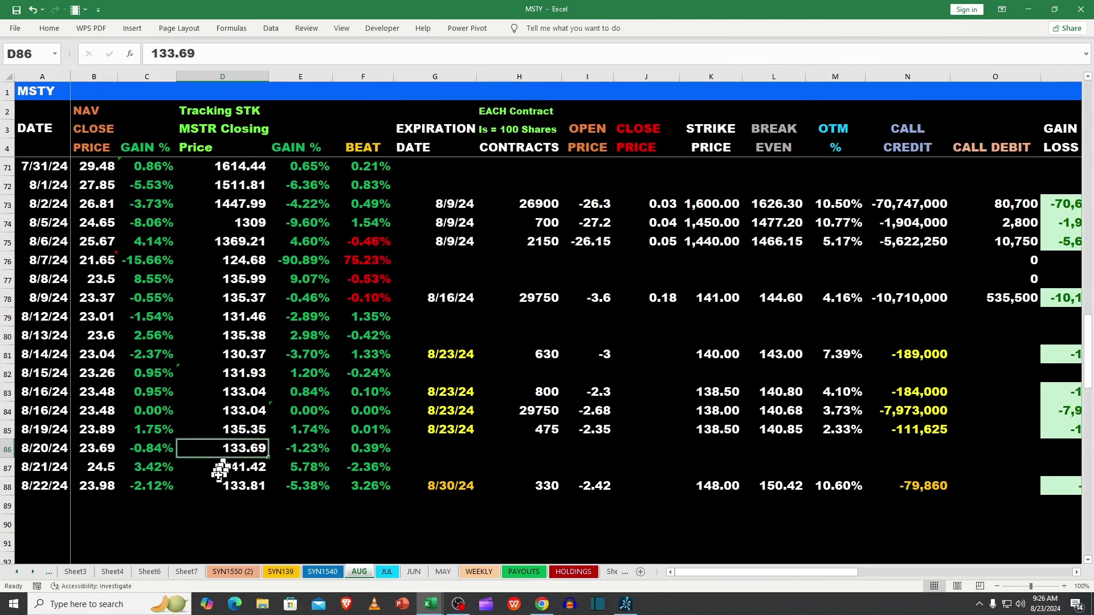
pyautogui.click(237, 491)
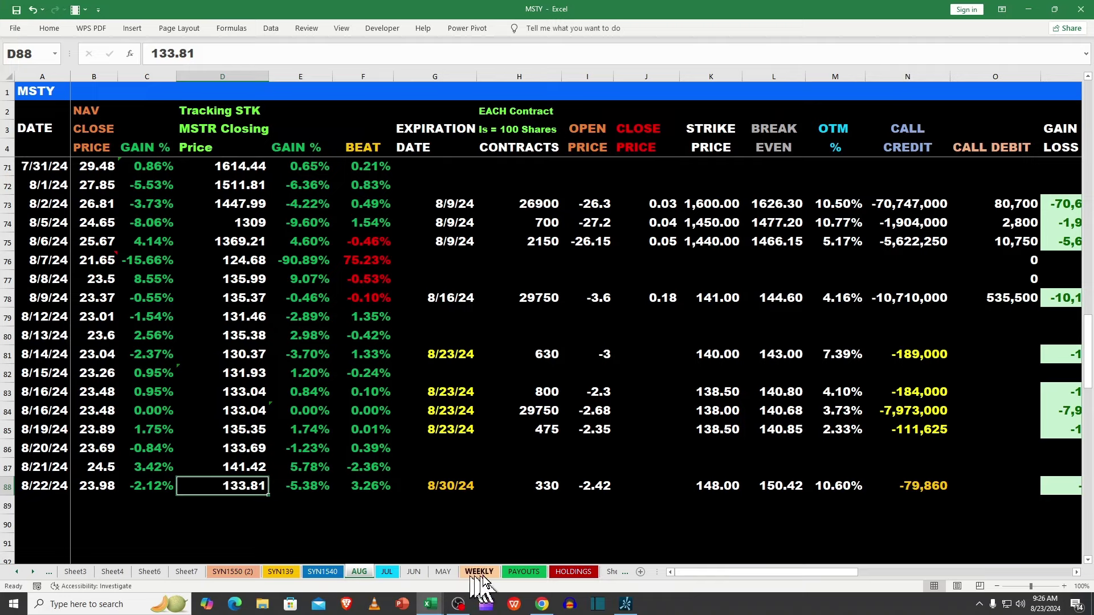
pyautogui.click(571, 571)
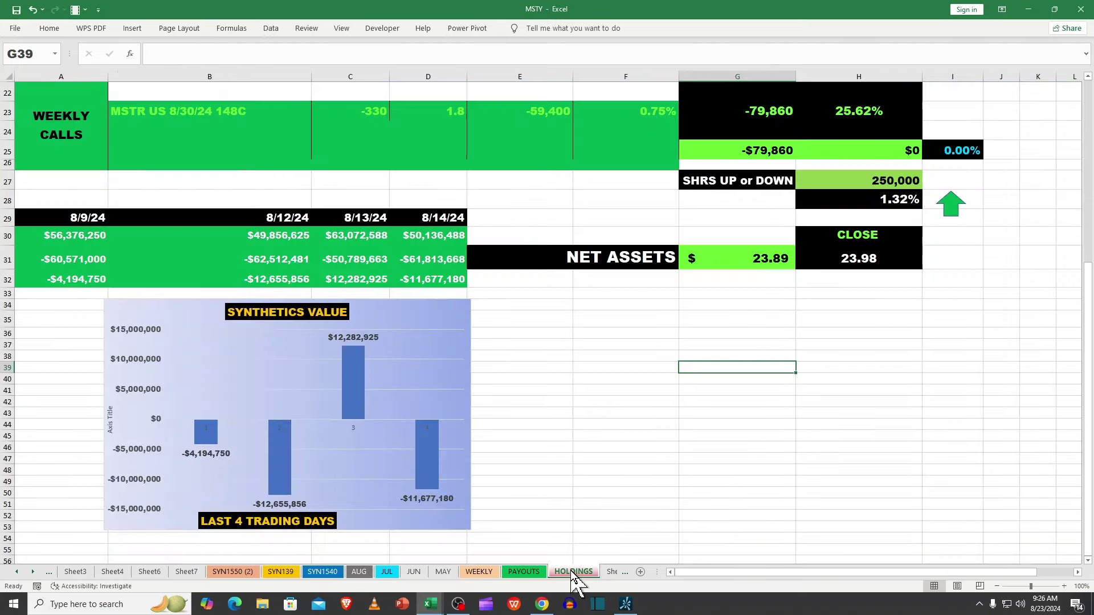
pyautogui.click(870, 255)
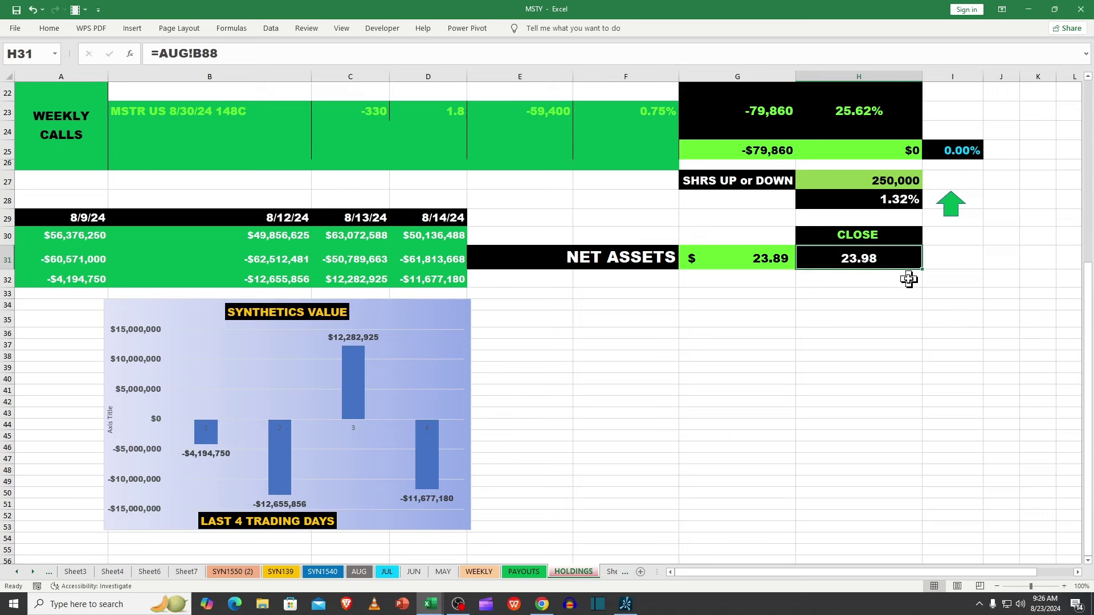
# Check the net assets per share in G31, the shares outstanding and the synthetic loss or gain per share in I10 of HOLDINGS
pyautogui.click(770, 260)
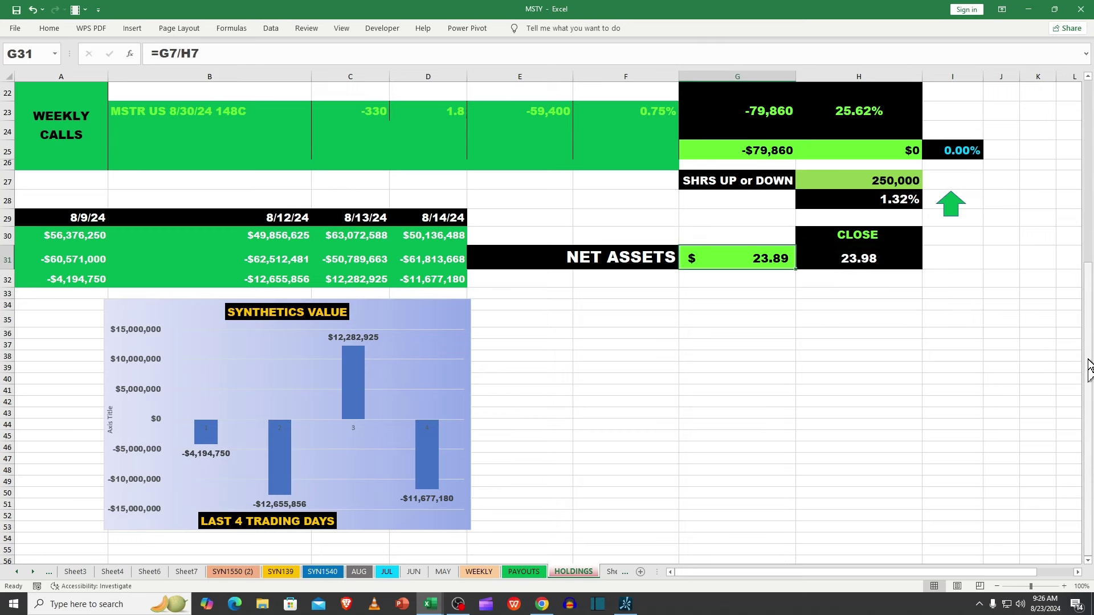
pyautogui.moveTo(1088, 361); pyautogui.dragTo(1077, 181)
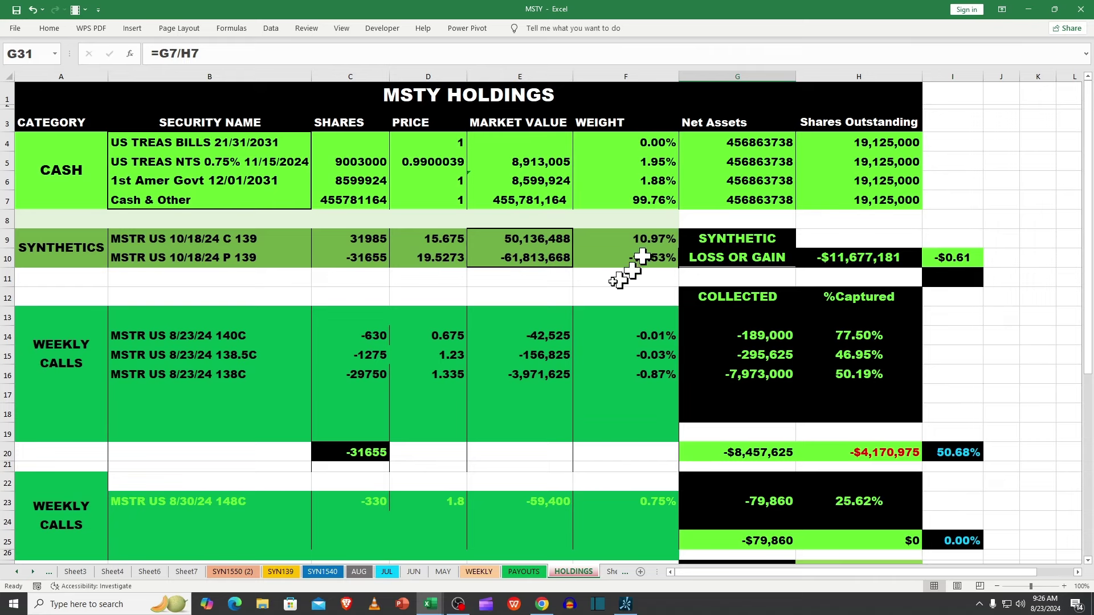
pyautogui.click(969, 257)
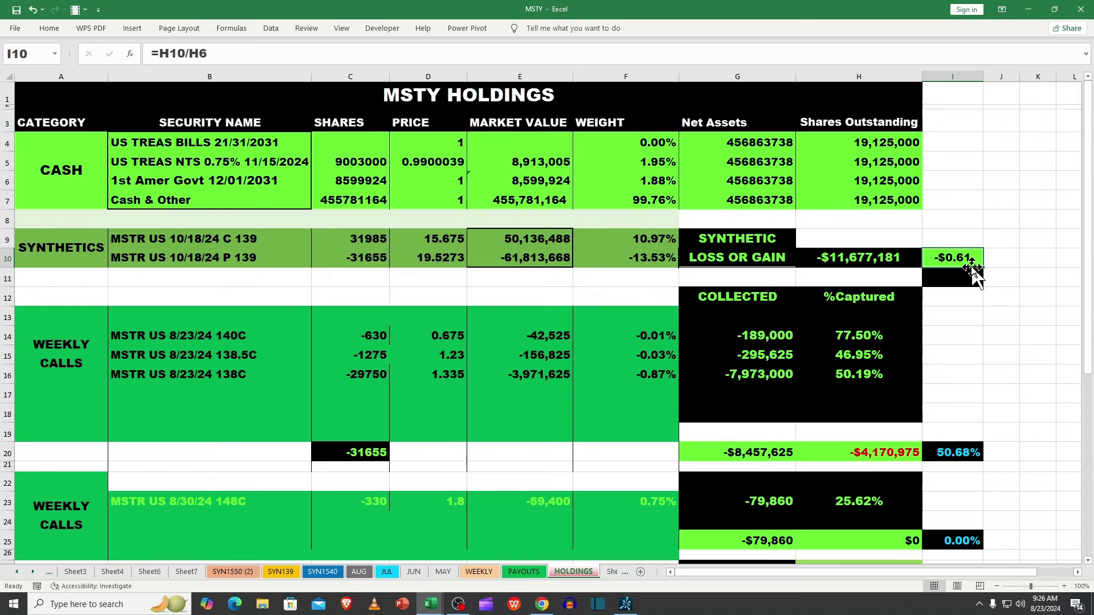
pyautogui.click(903, 197)
pyautogui.click(953, 259)
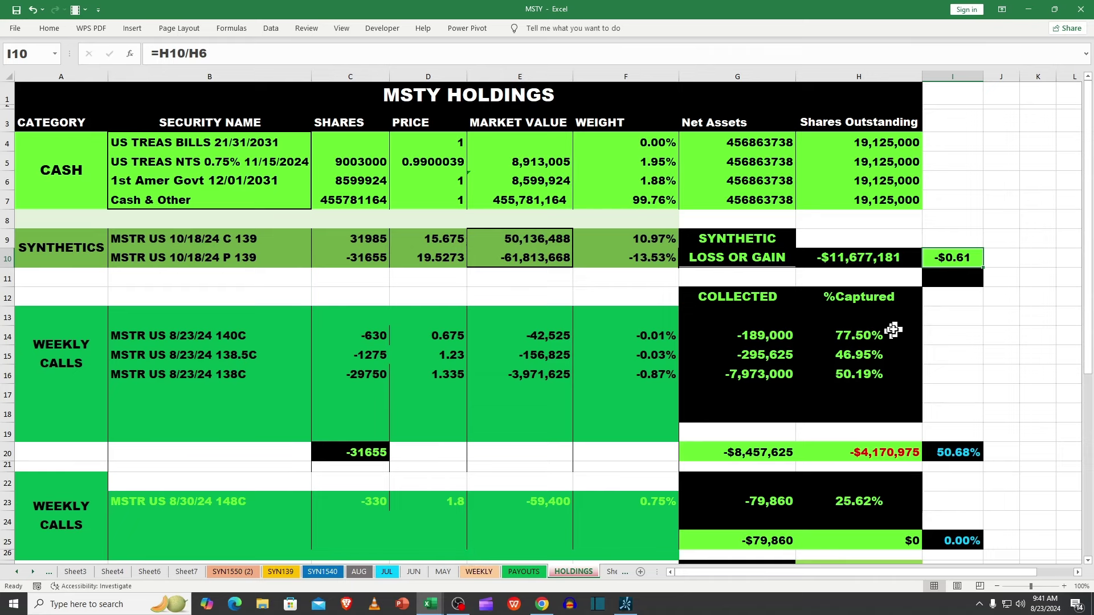
# Examine the captured percentages and prices of the 8/23/24 140C and 138C weekly calls
pyautogui.click(855, 335)
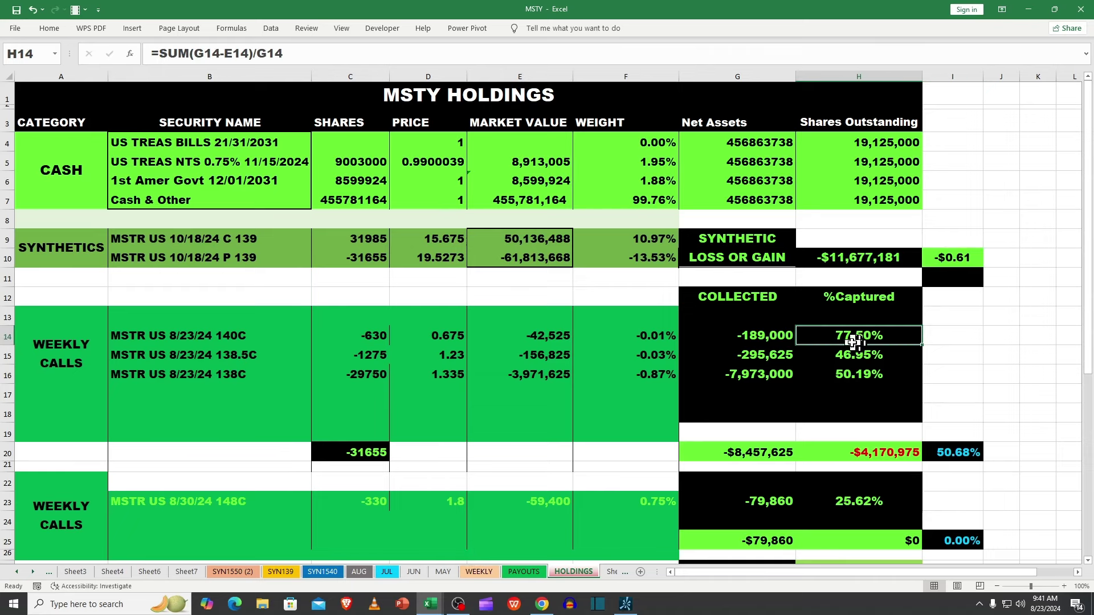
pyautogui.click(439, 337)
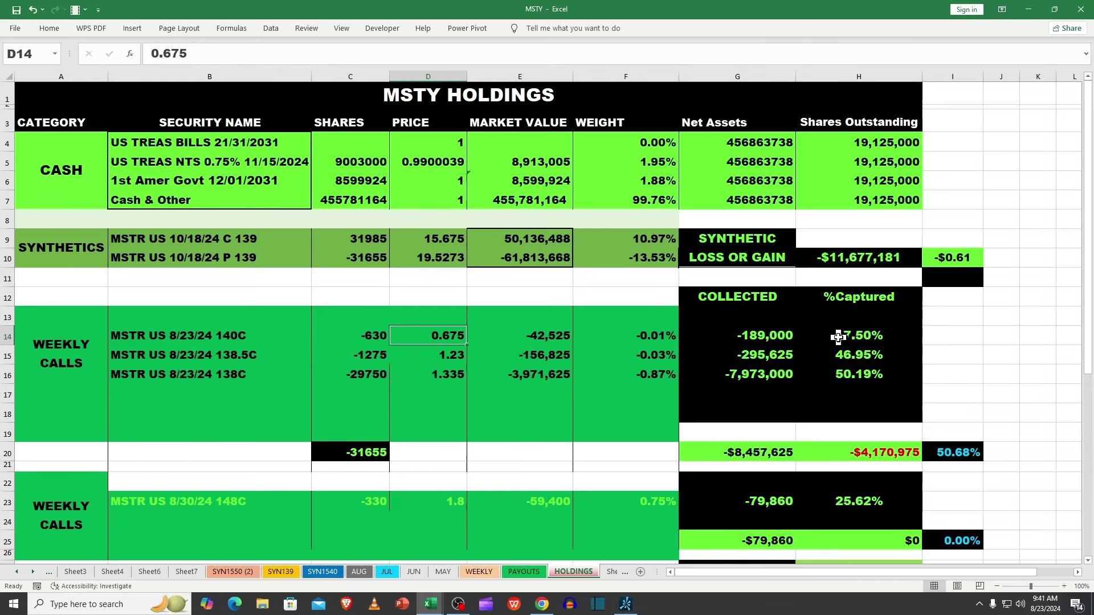
pyautogui.click(855, 377)
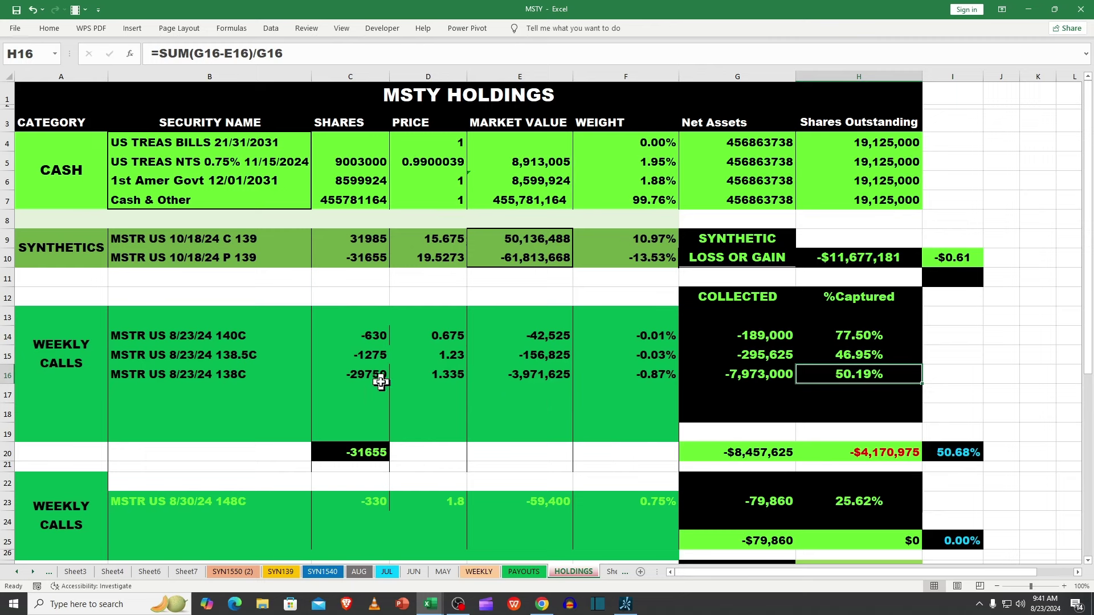
pyautogui.click(452, 375)
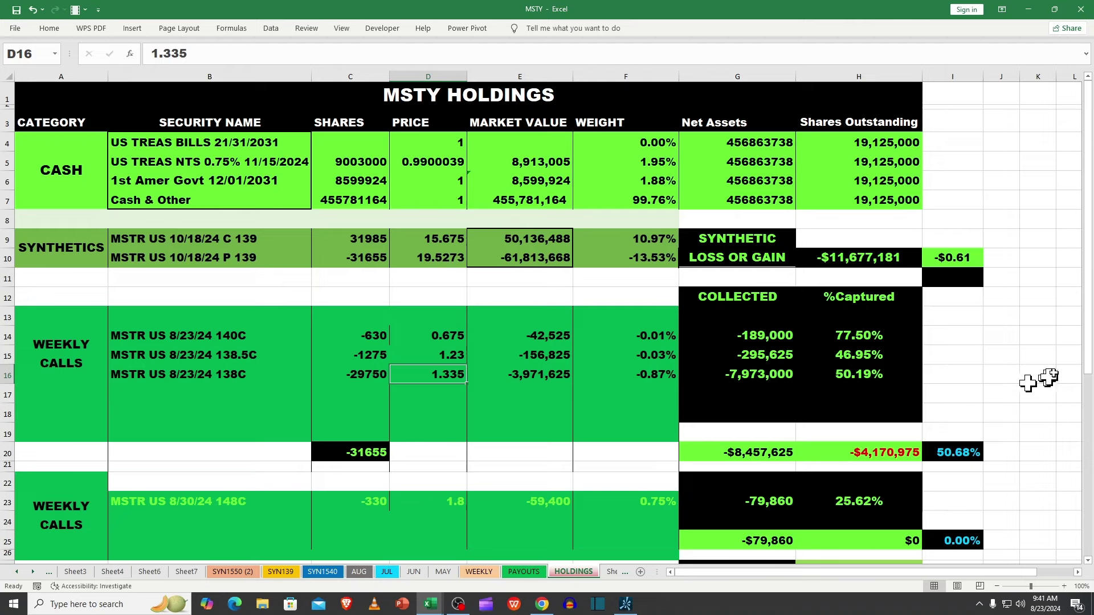
# Review the 8/30/24 148C weekly call's captured percentage, share count, security name and market value
pyautogui.moveTo(1088, 371); pyautogui.dragTo(1089, 427)
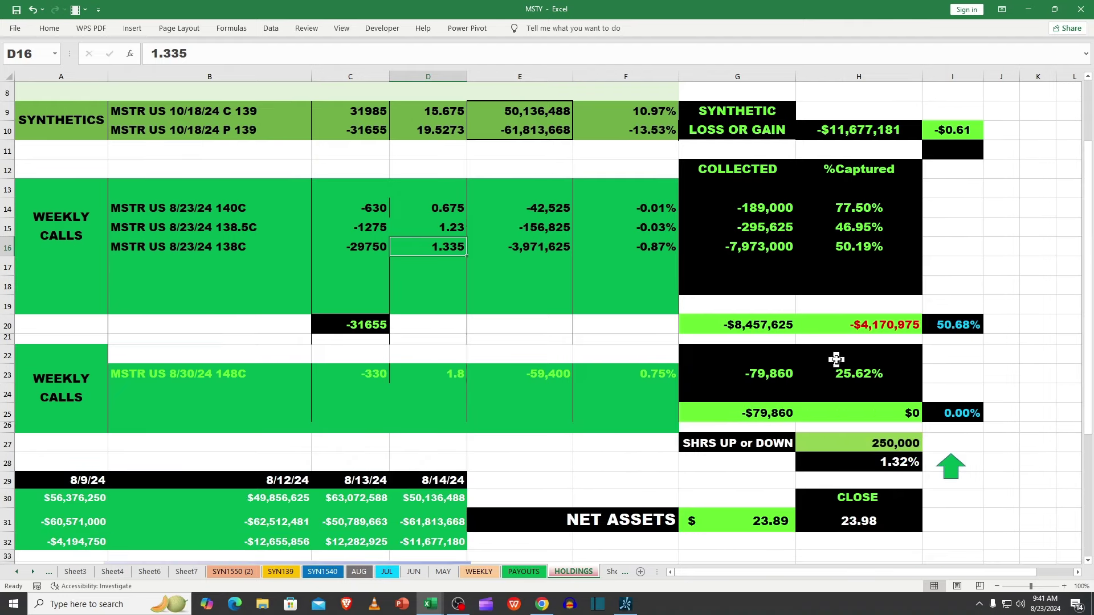
pyautogui.click(857, 374)
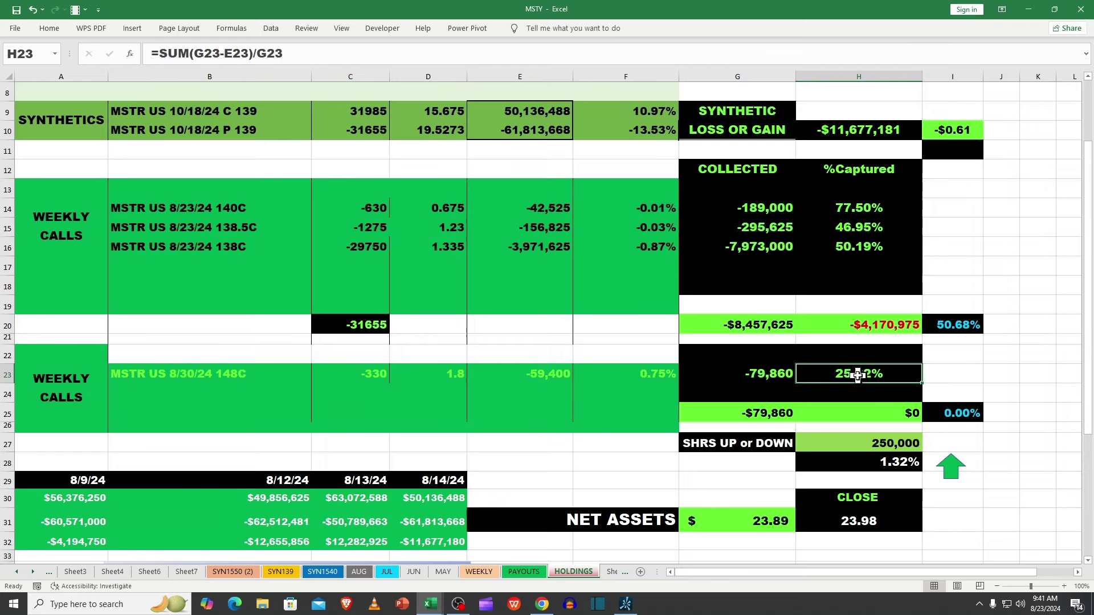
pyautogui.click(366, 377)
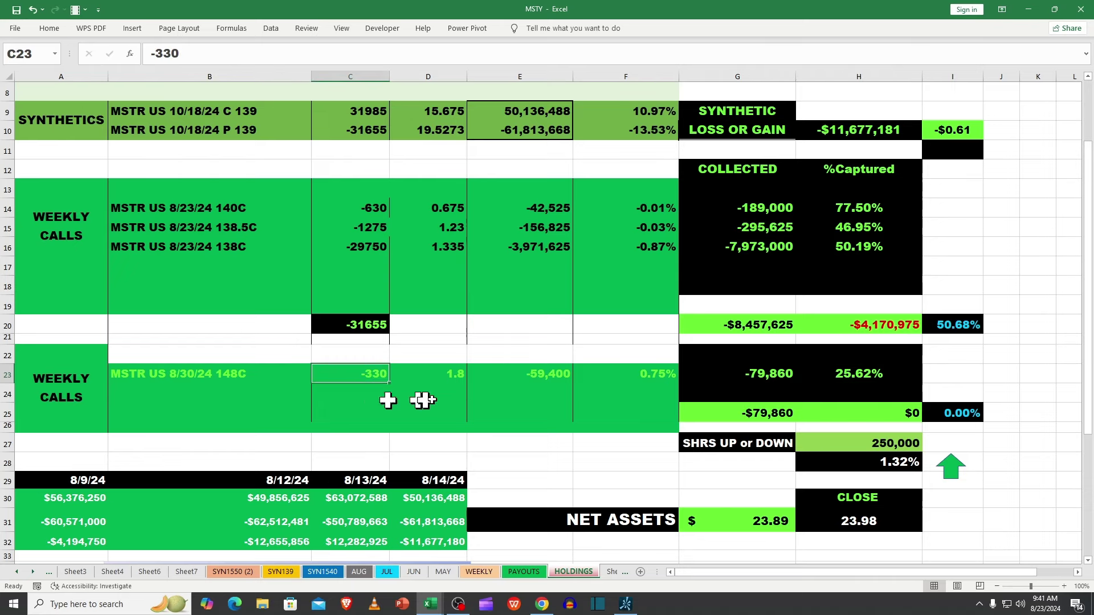
pyautogui.click(221, 374)
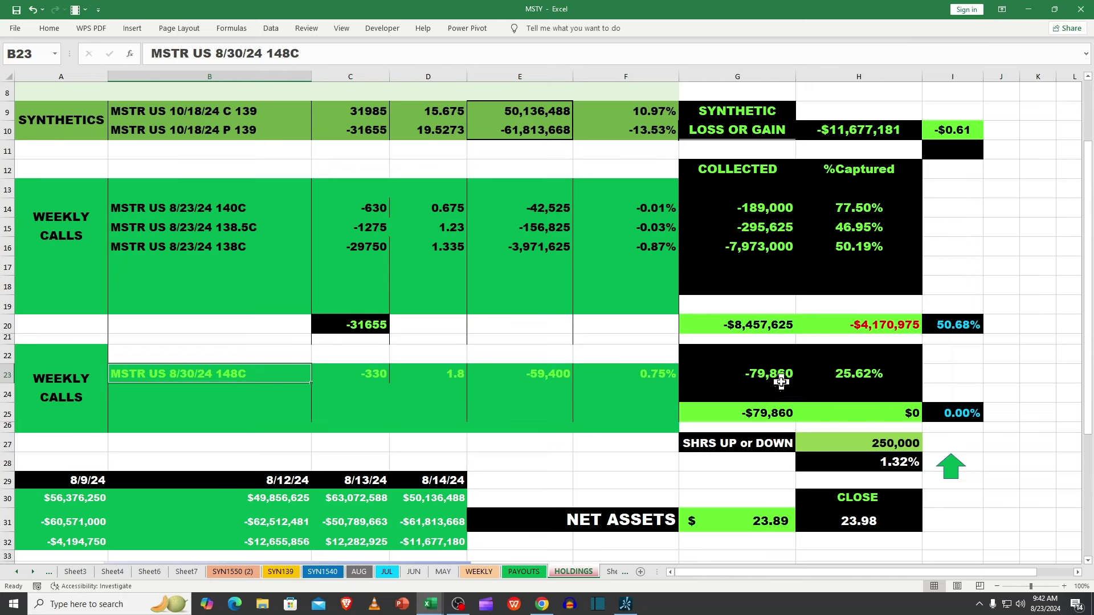
pyautogui.click(539, 377)
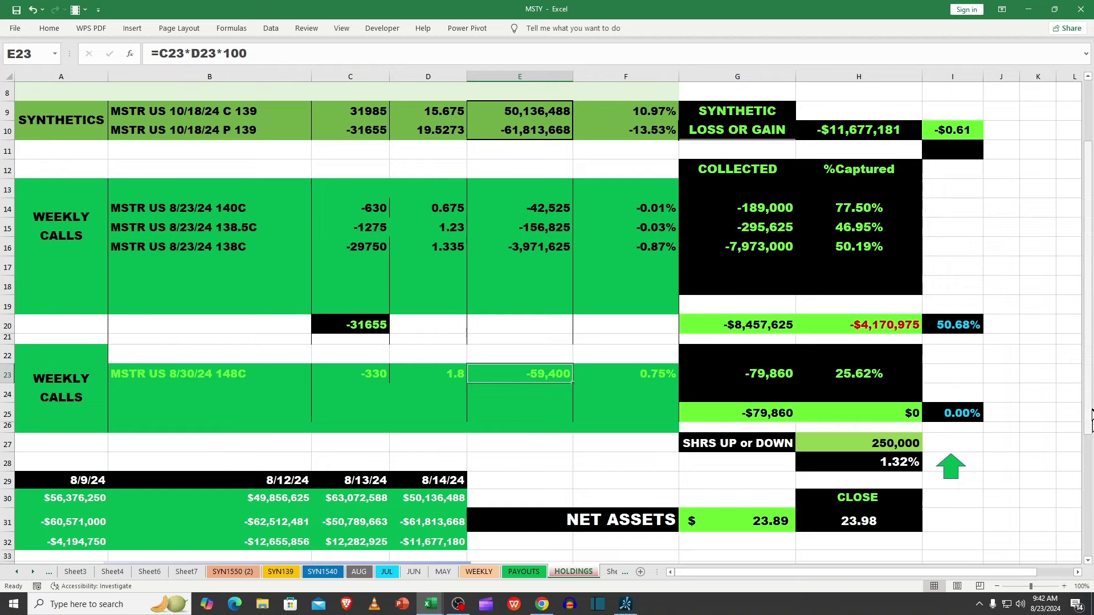
pyautogui.moveTo(1089, 422); pyautogui.dragTo(1088, 451)
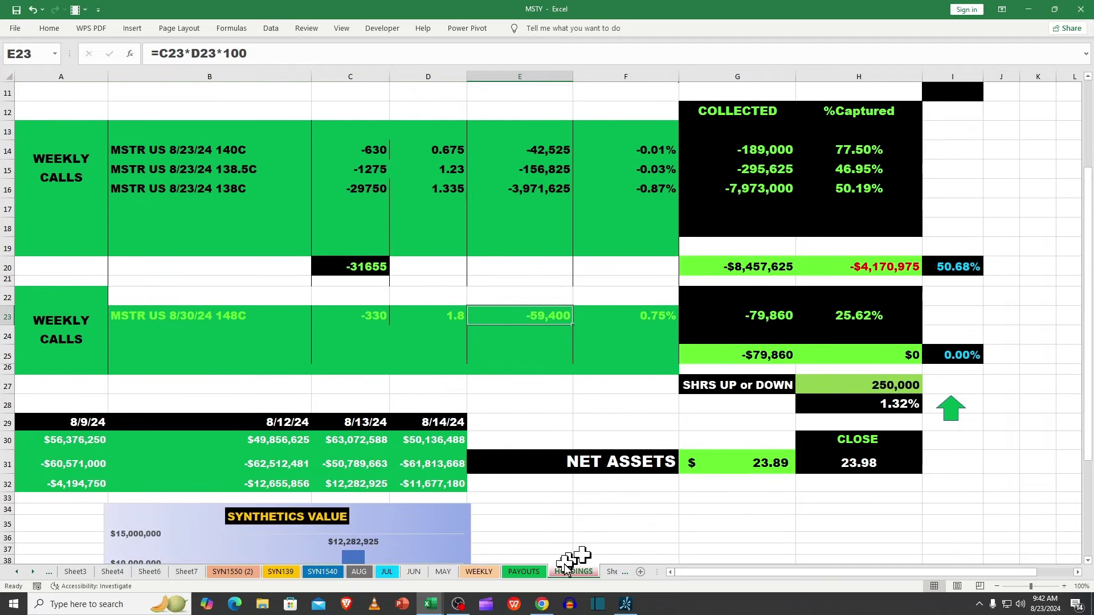
# Switch to the PAYOUTS sheet and compare August's short call income and total income per share with the July and August distributions
pyautogui.click(524, 571)
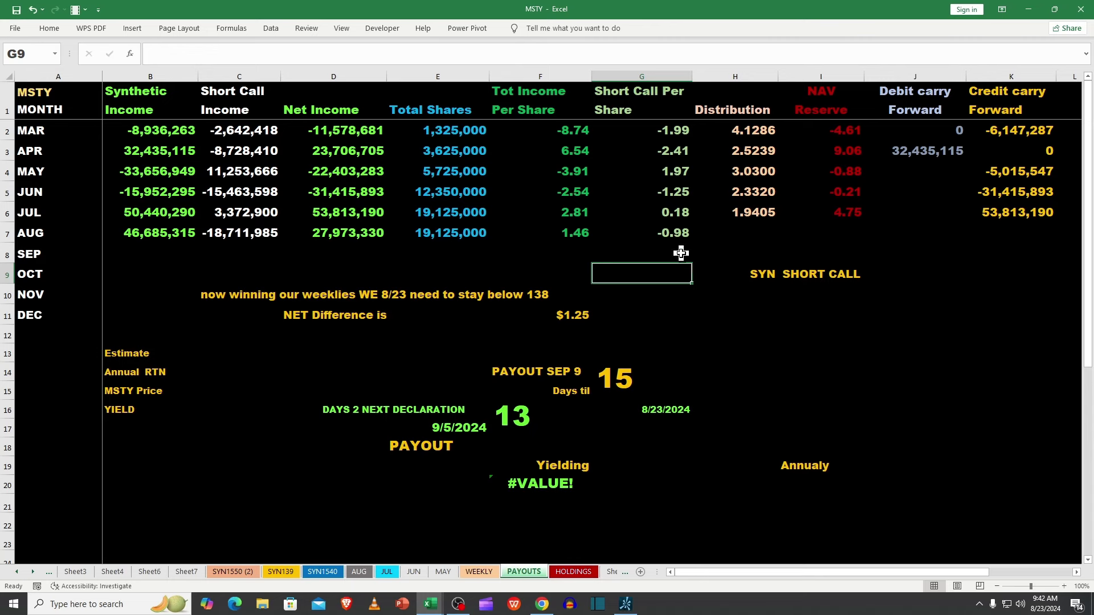
pyautogui.click(259, 235)
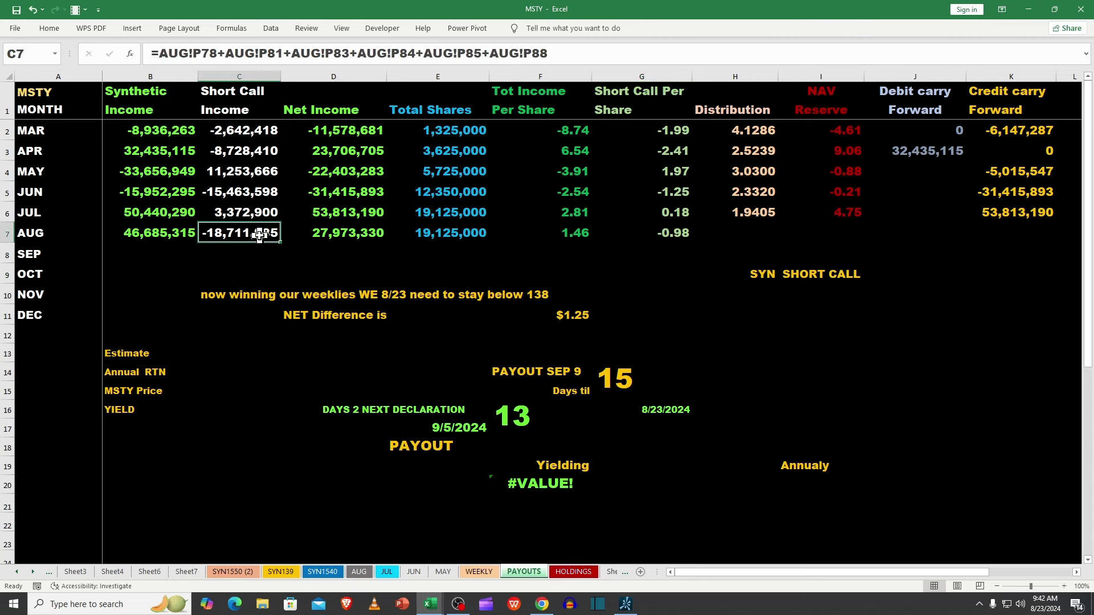
pyautogui.click(358, 266)
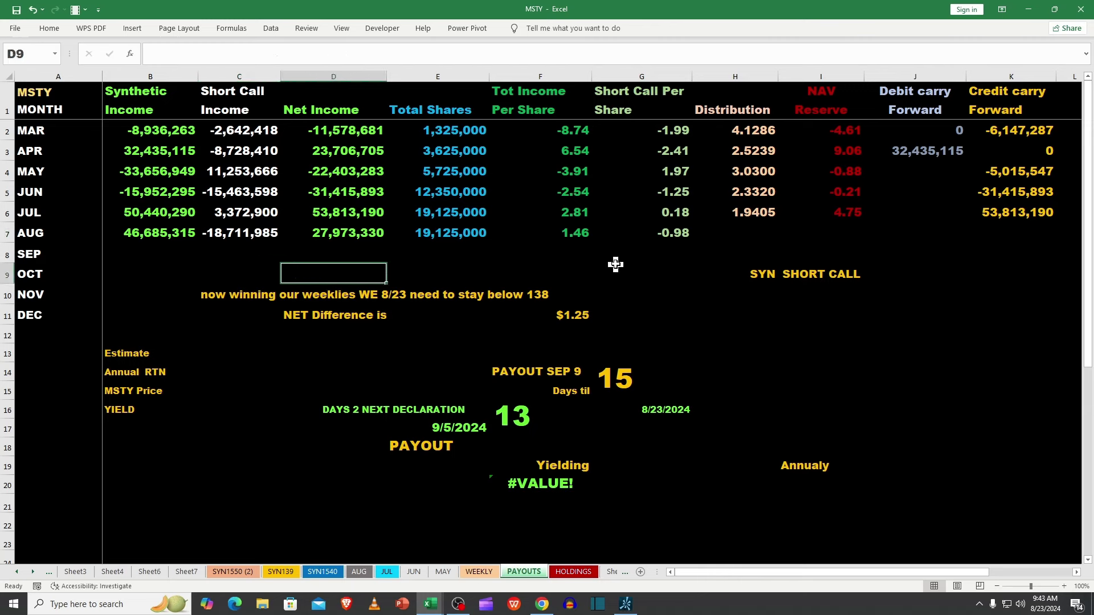
pyautogui.click(741, 213)
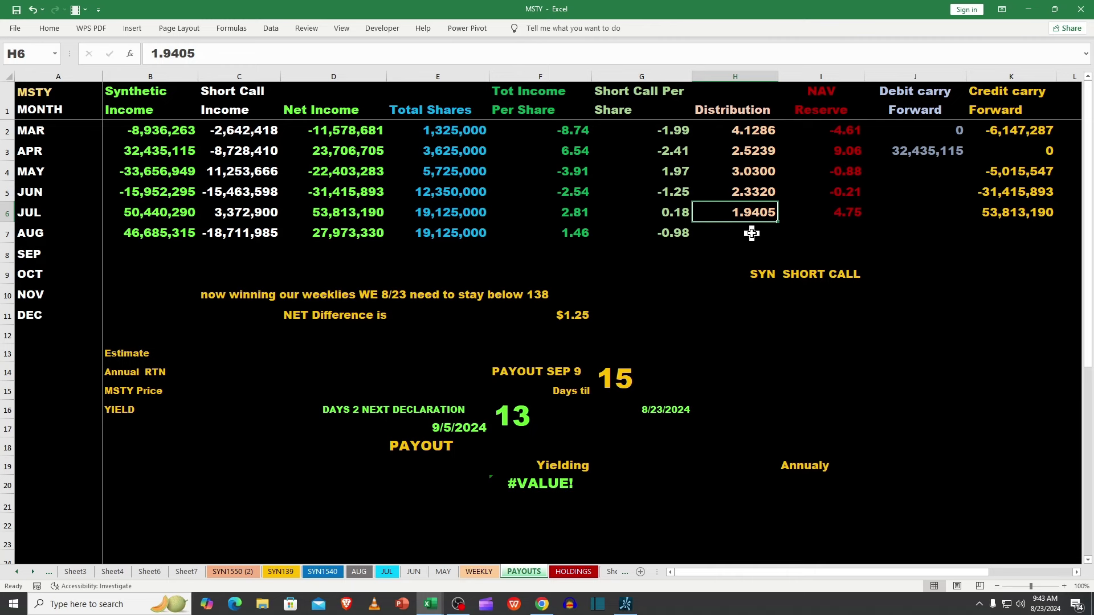
pyautogui.click(752, 233)
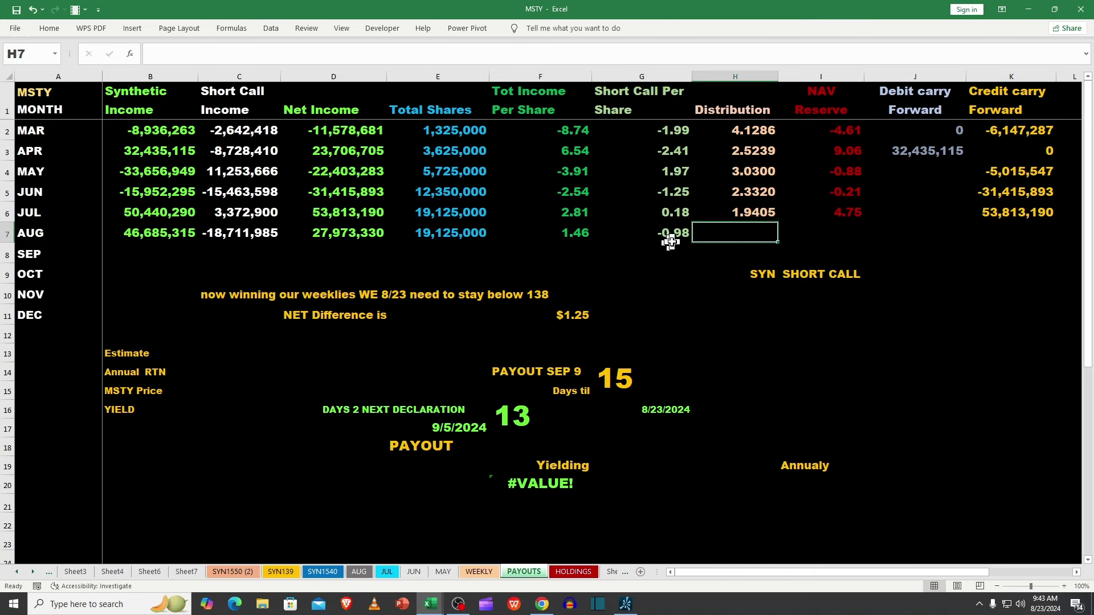
pyautogui.click(577, 242)
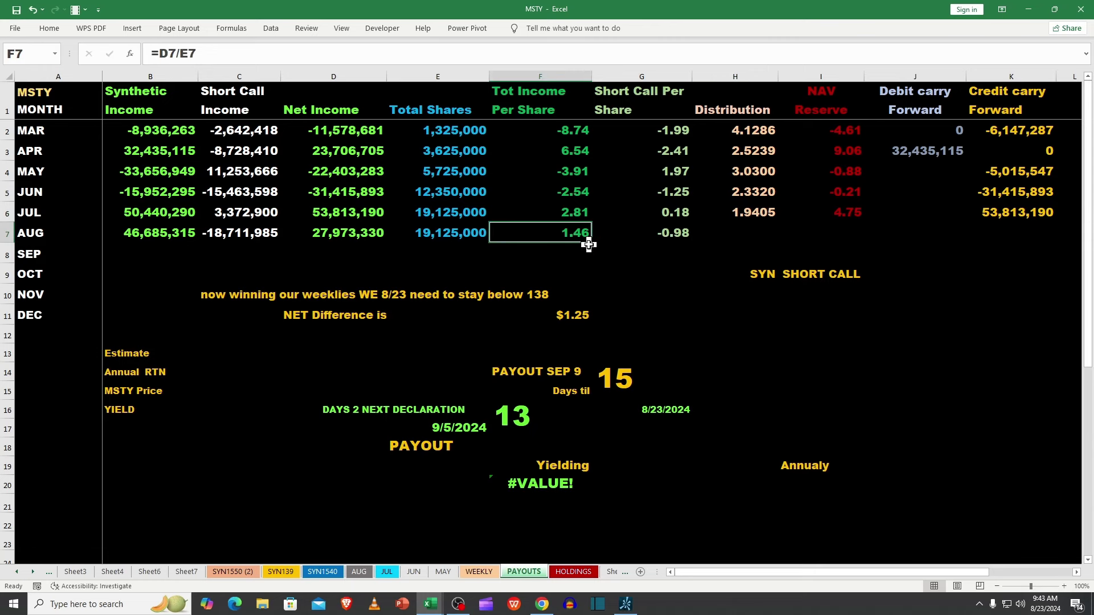
pyautogui.click(229, 239)
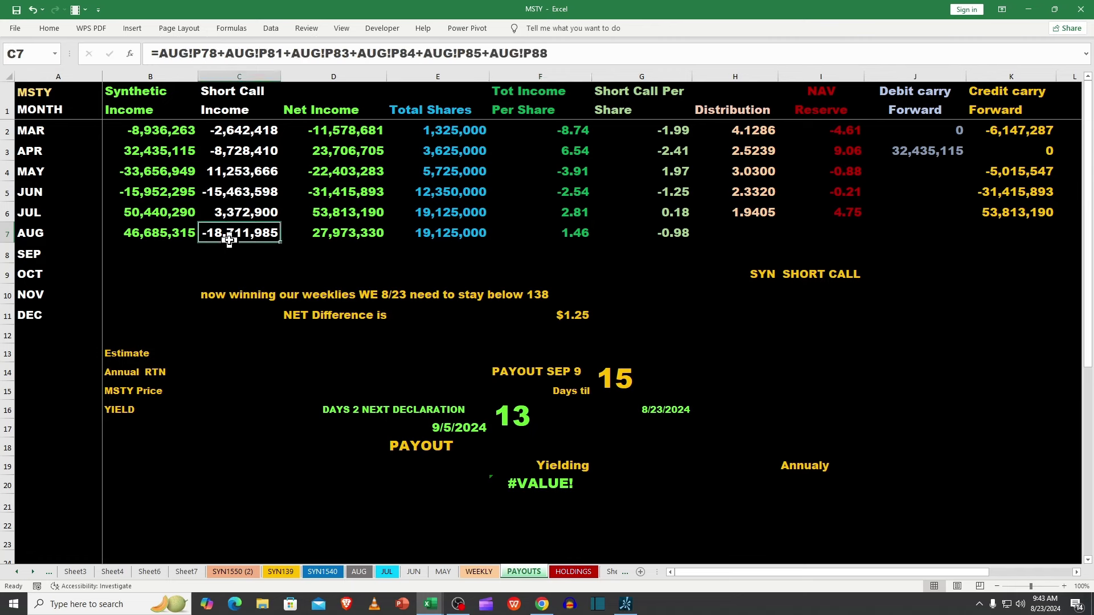